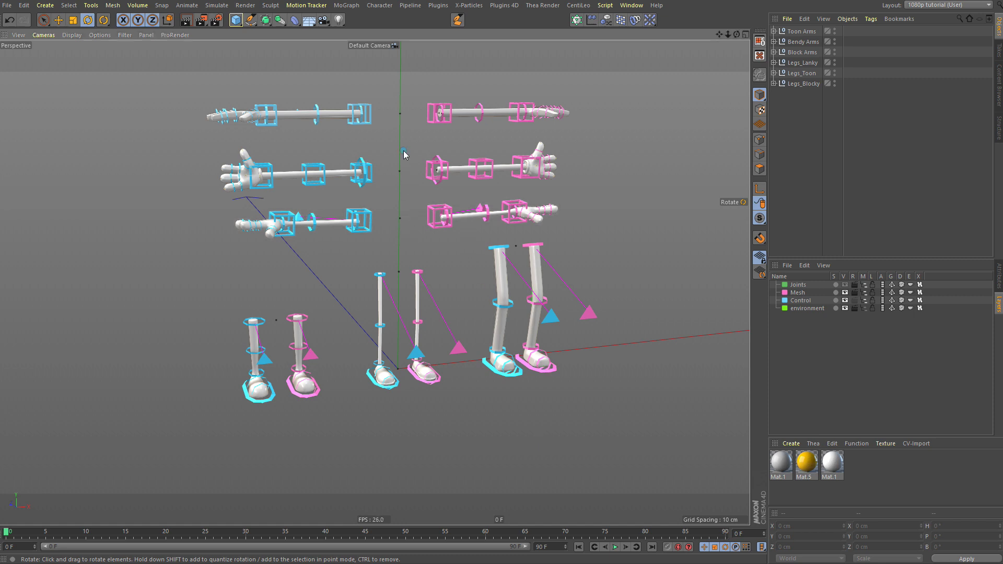
- Switch to the Blocky Character.c4d project and check the character's body and head by selecting them
key(v)
mouse_move(408, 163)
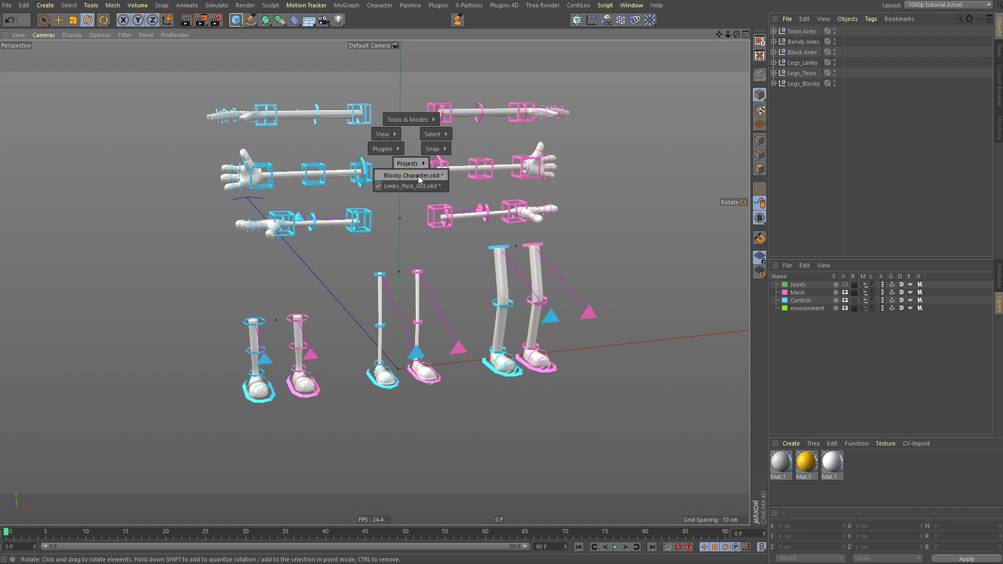
click(417, 176)
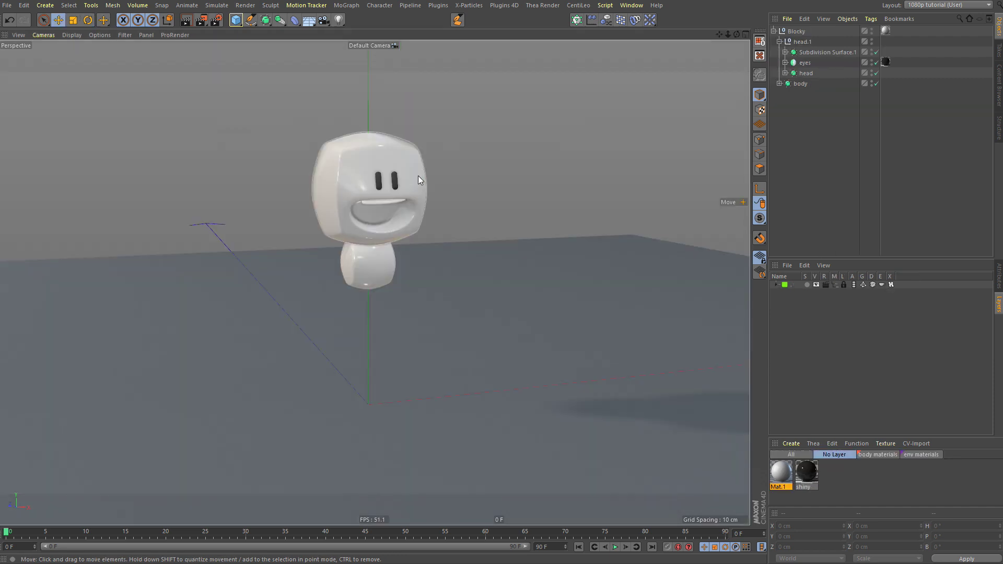
click(365, 268)
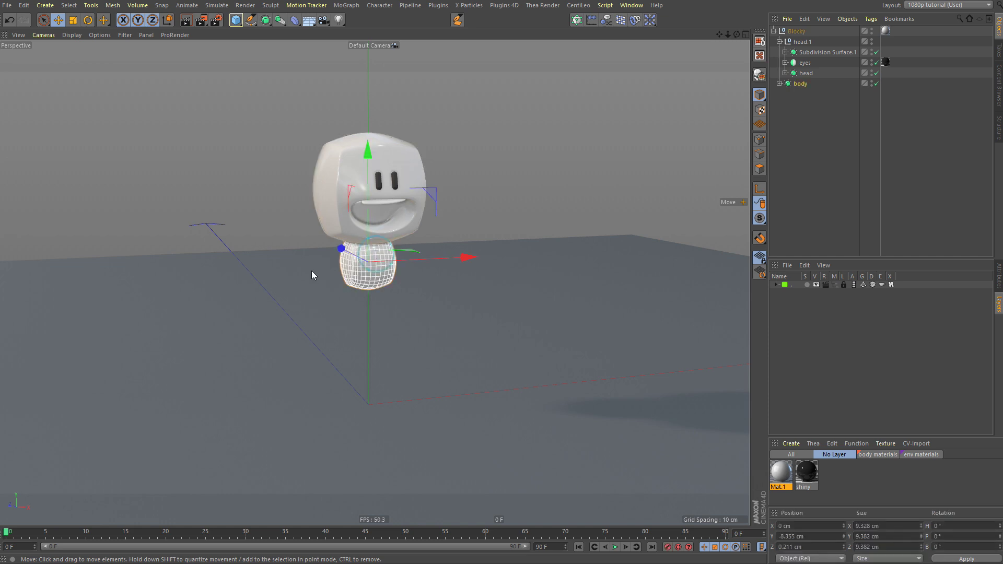
click(339, 152)
click(474, 228)
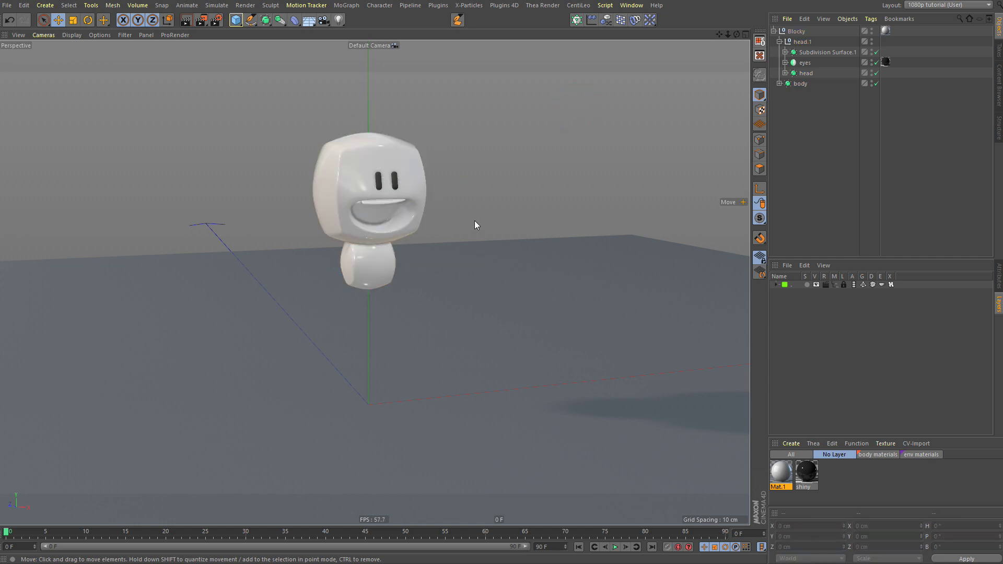
- Display the Blocky null as a circle with XZ orientation and a 17 cm radius
click(802, 32)
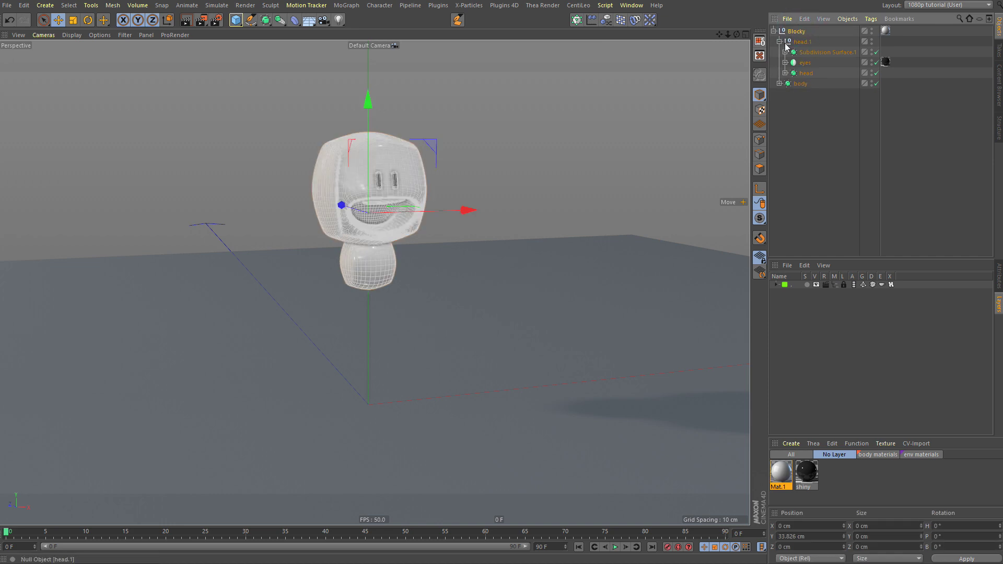
click(779, 41)
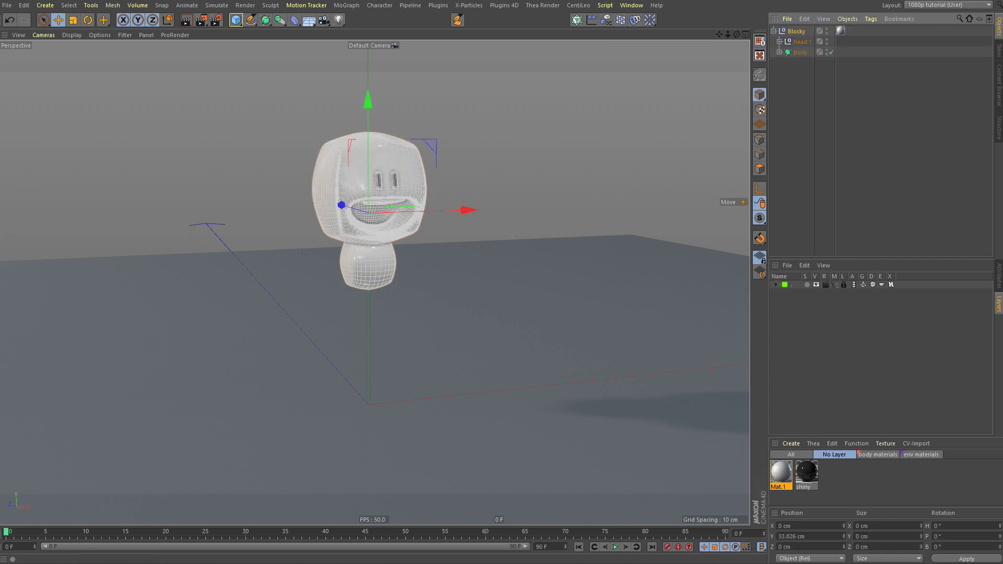
click(999, 274)
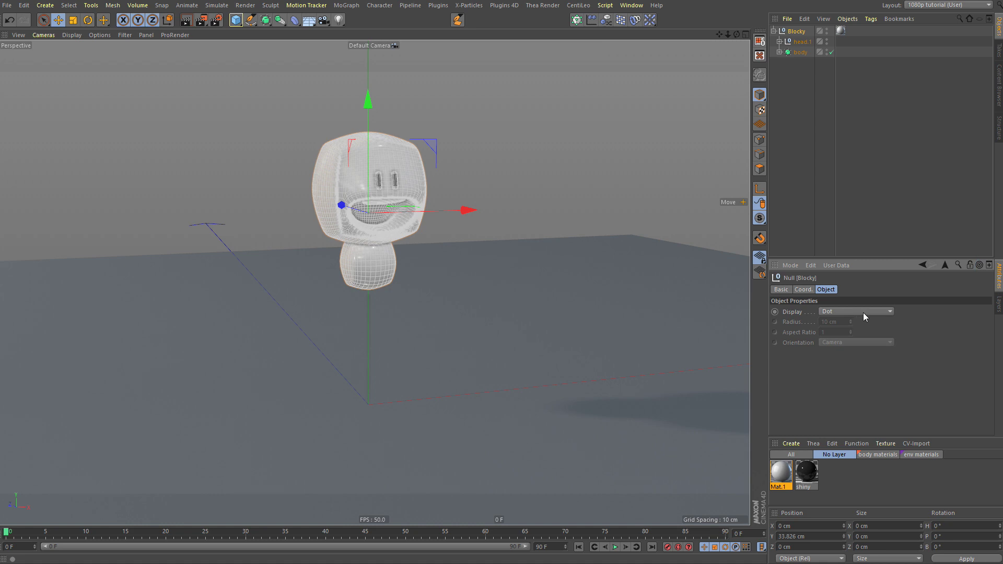
click(863, 312)
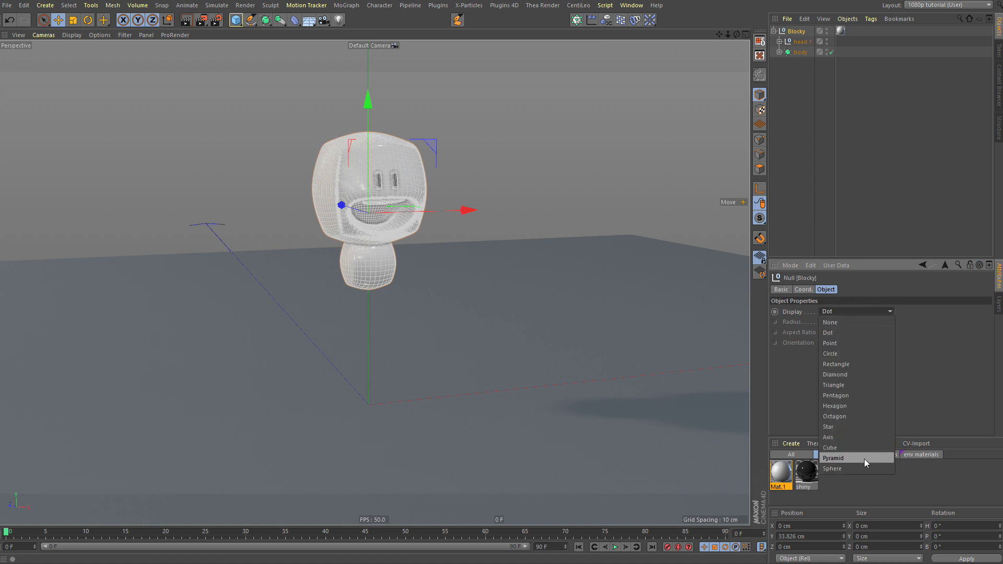
click(854, 355)
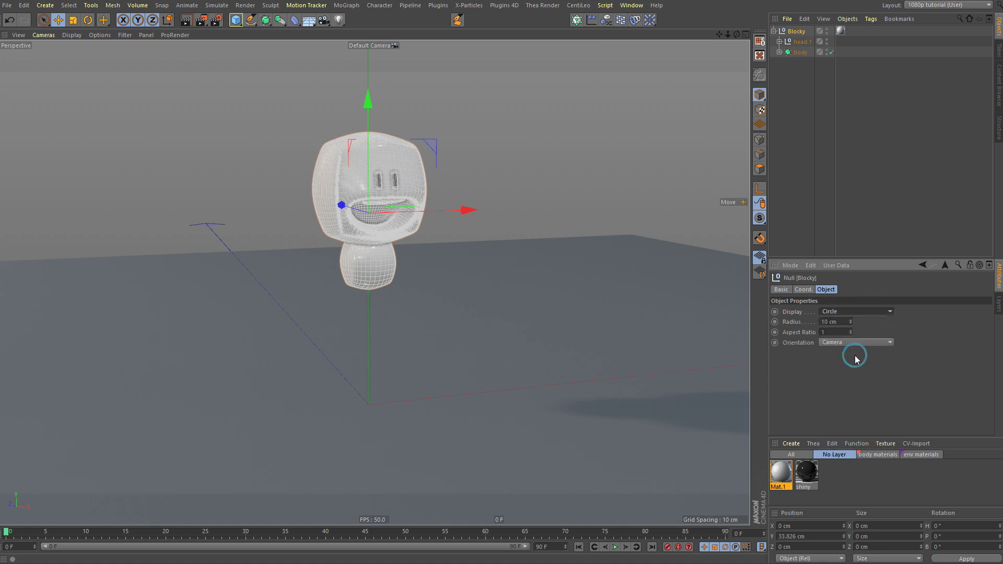
click(840, 343)
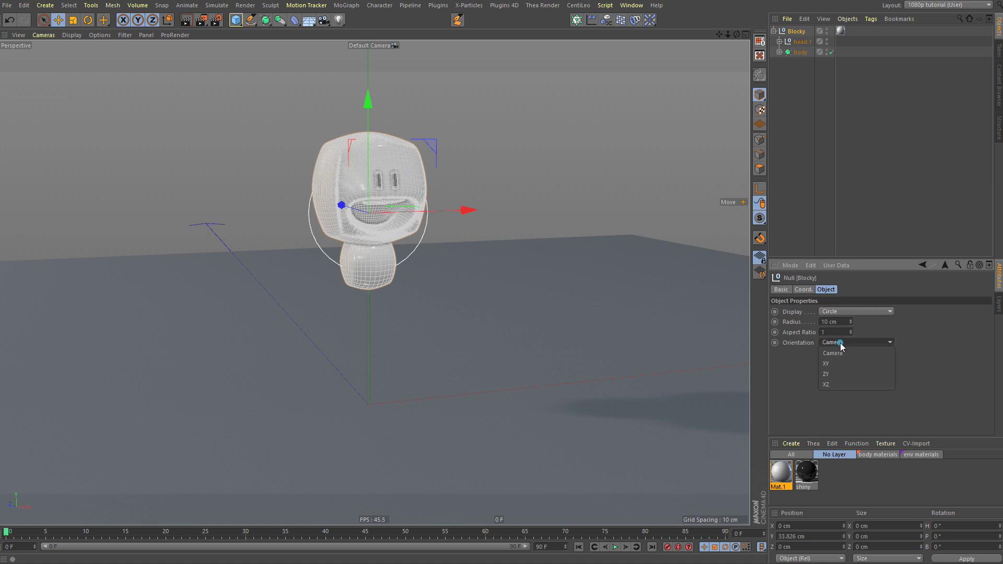
click(851, 386)
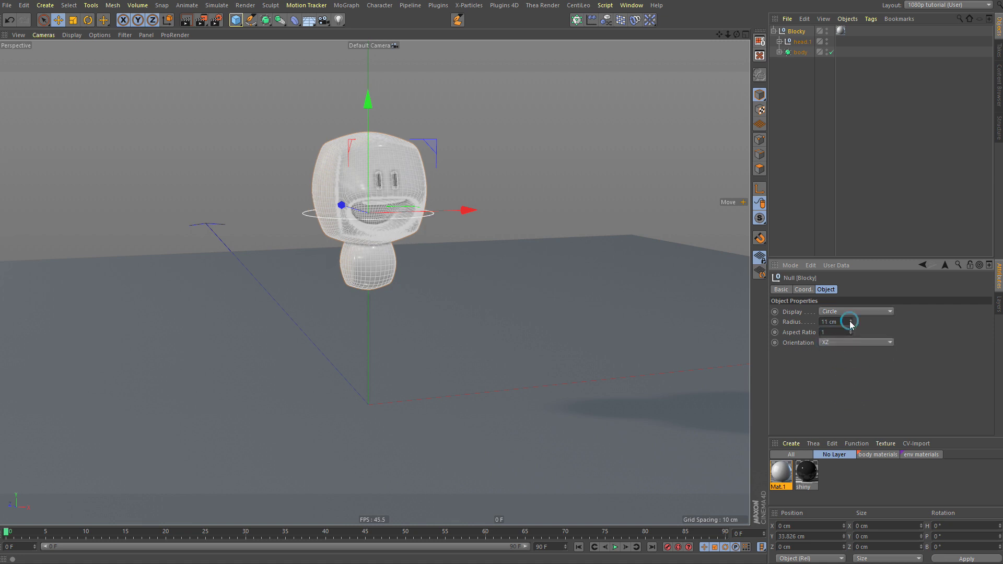
drag(849, 322, 850, 312)
- Try moving the whole character by its Blocky null, and undo the change
click(581, 131)
mouse_move(308, 200)
alt+mouse_down()
mouse_move(319, 276)
mouse_move(299, 210)
alt+mouse_up()
click(575, 194)
click(458, 223)
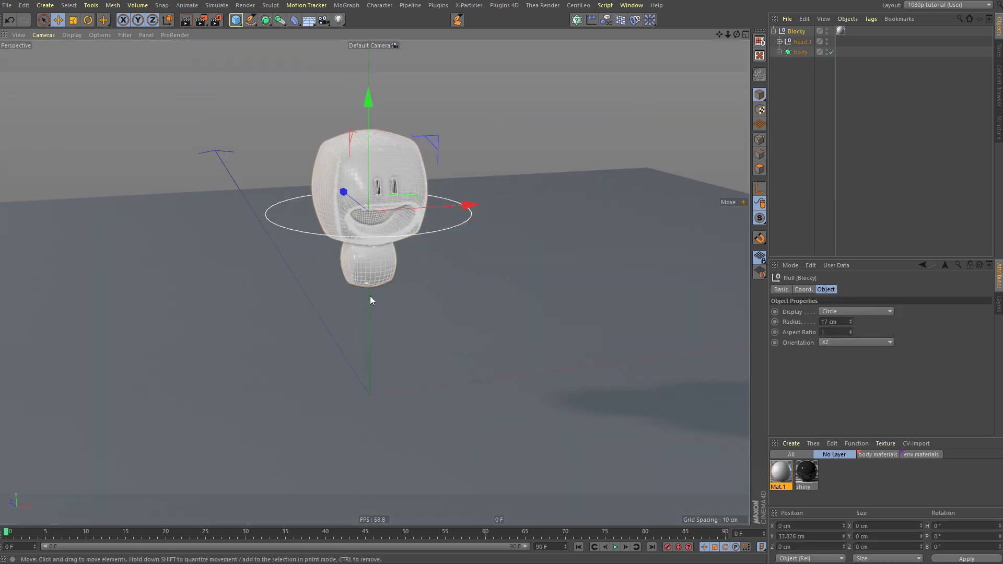
mouse_move(349, 304)
mouse_down()
mouse_move(408, 252)
mouse_move(331, 299)
mouse_up()
click(9, 20)
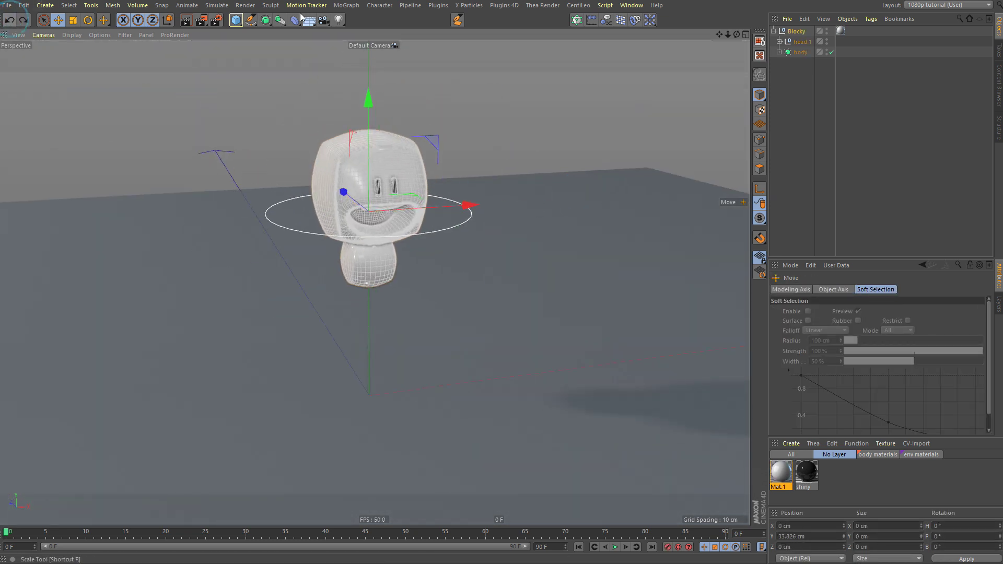
- Turn on Use Color for the Blocky null and set its display color to yellow with a hue of 53°
click(790, 31)
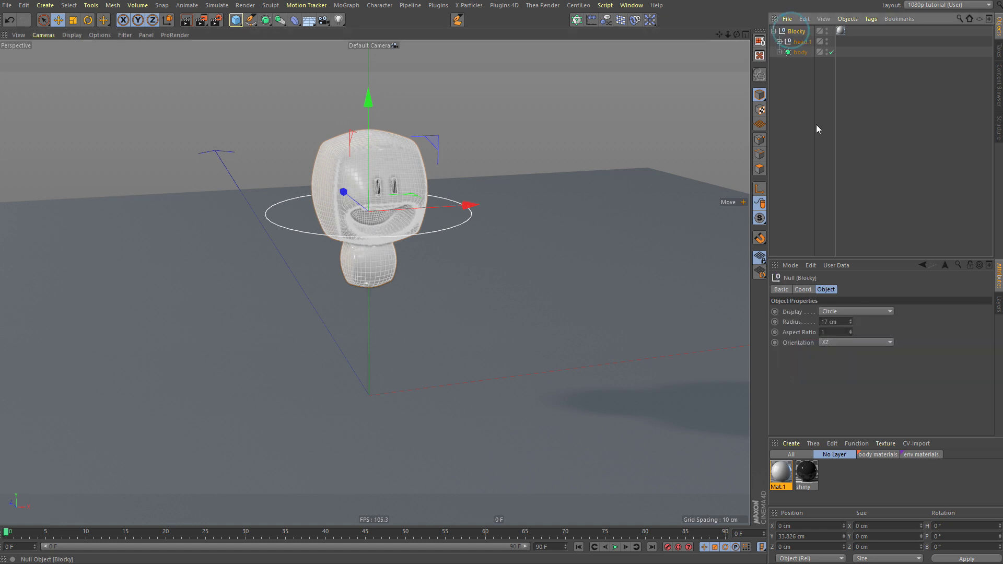
click(781, 290)
click(866, 352)
click(853, 383)
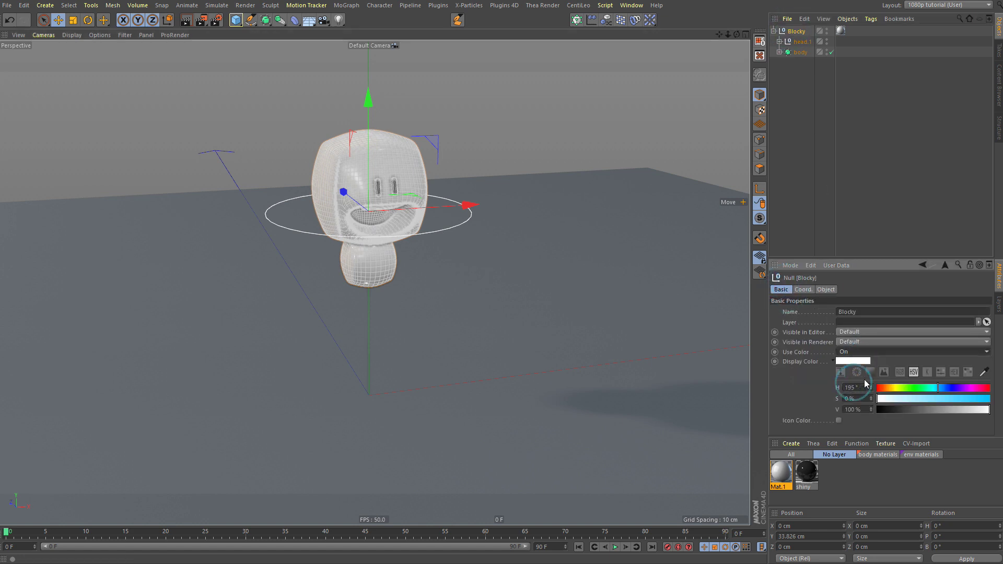
click(889, 388)
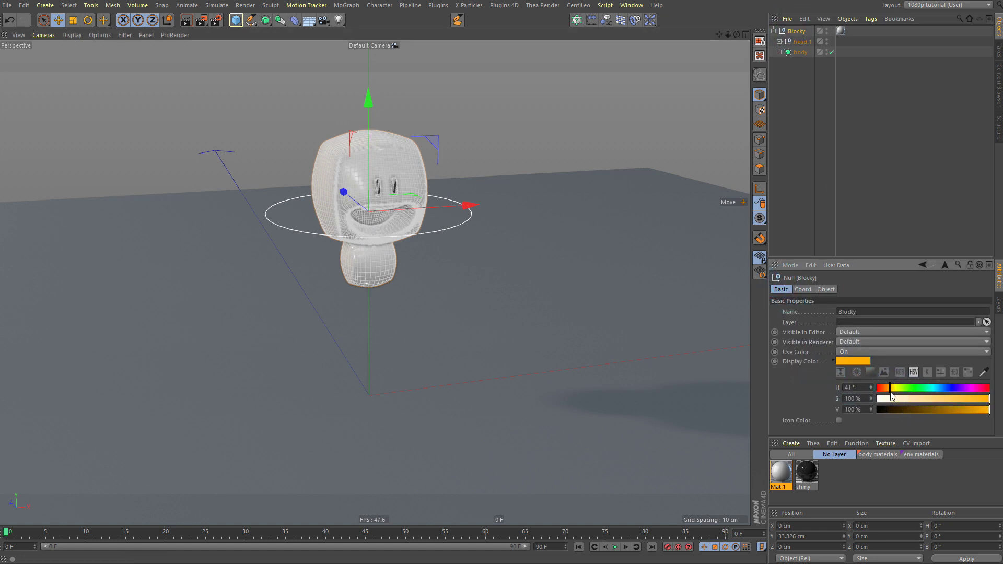
click(892, 388)
click(564, 43)
- Test moving the character by its yellow circle control, and undo the move
alt+drag(448, 210, 393, 168)
alt+middle_drag(528, 216, 469, 210)
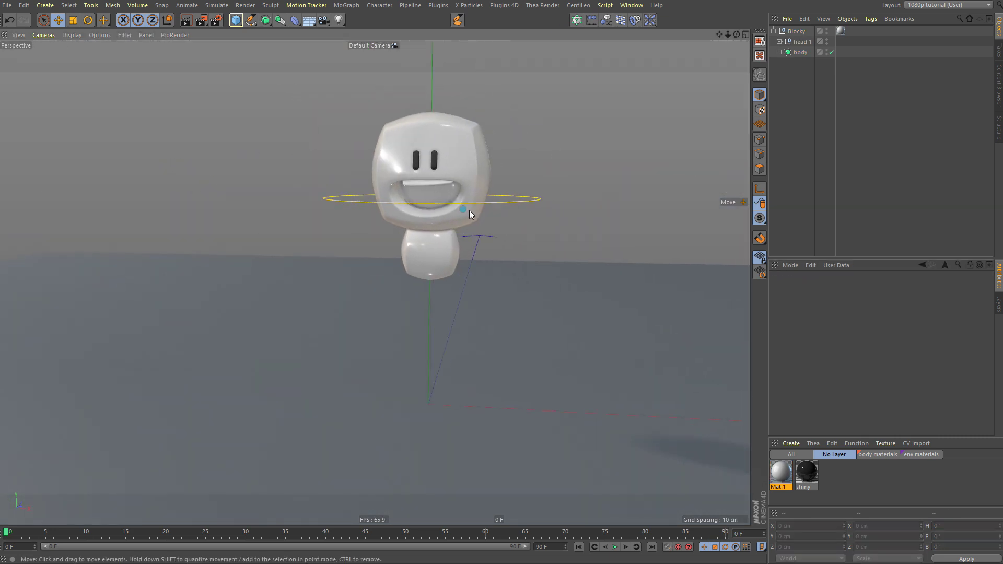
alt+drag(469, 210, 504, 202)
click(504, 203)
drag(485, 257, 459, 220)
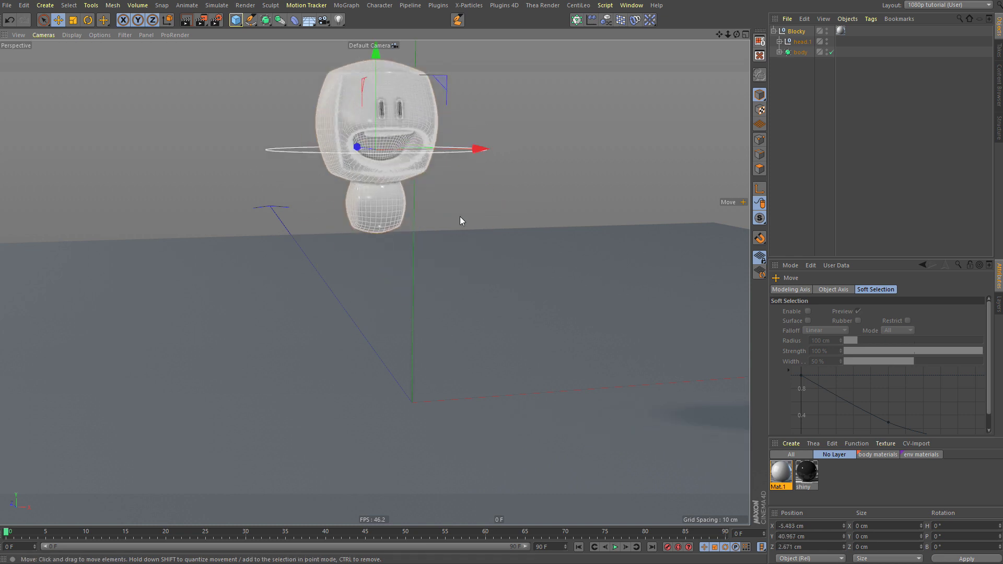
key(ctrl+z)
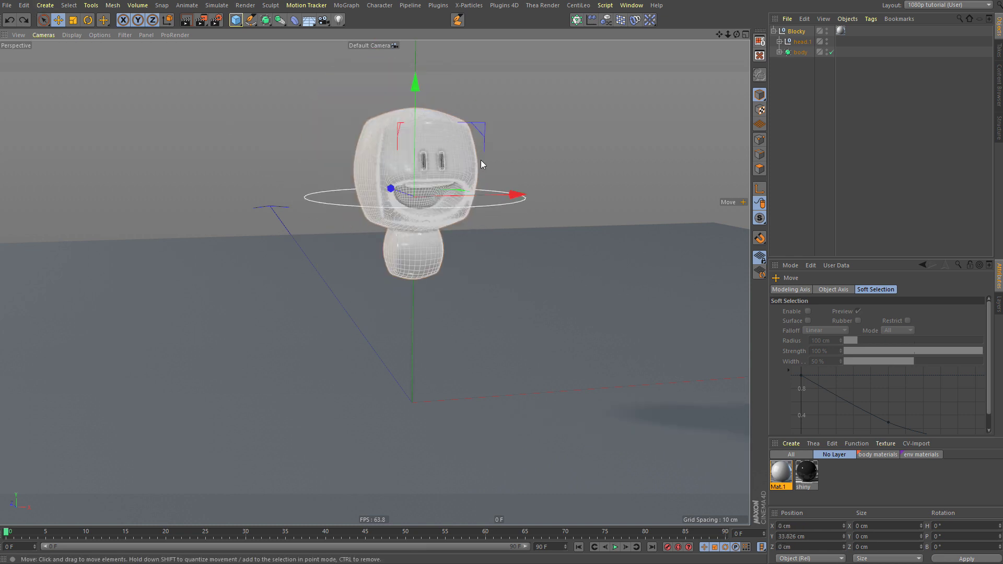
- Copy the Legs_Blocky rig from Limbs_Pack_003.c4d into the Blocky Character.c4d project
click(540, 118)
key(v)
mouse_move(543, 138)
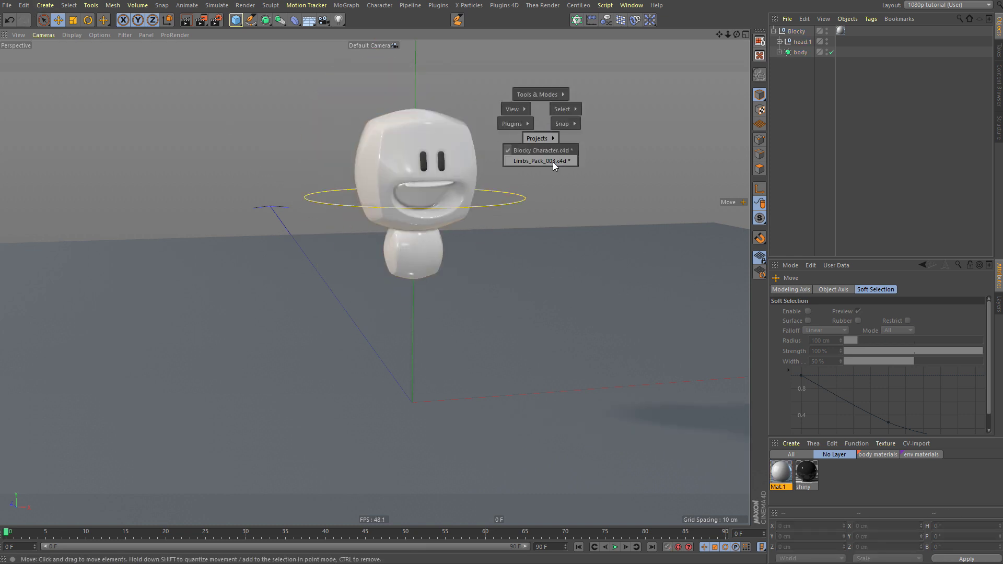
click(553, 162)
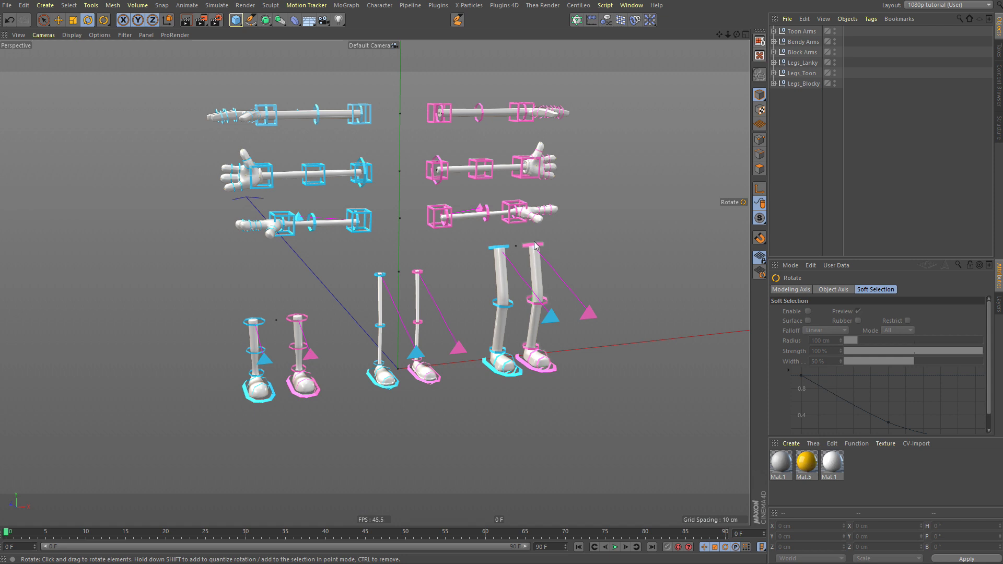
click(517, 249)
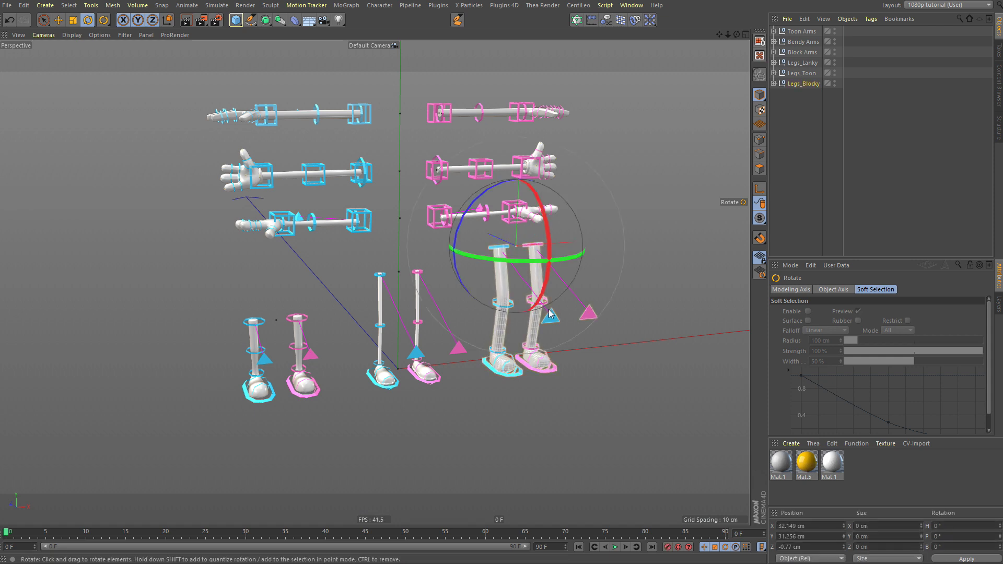
right_click(474, 155)
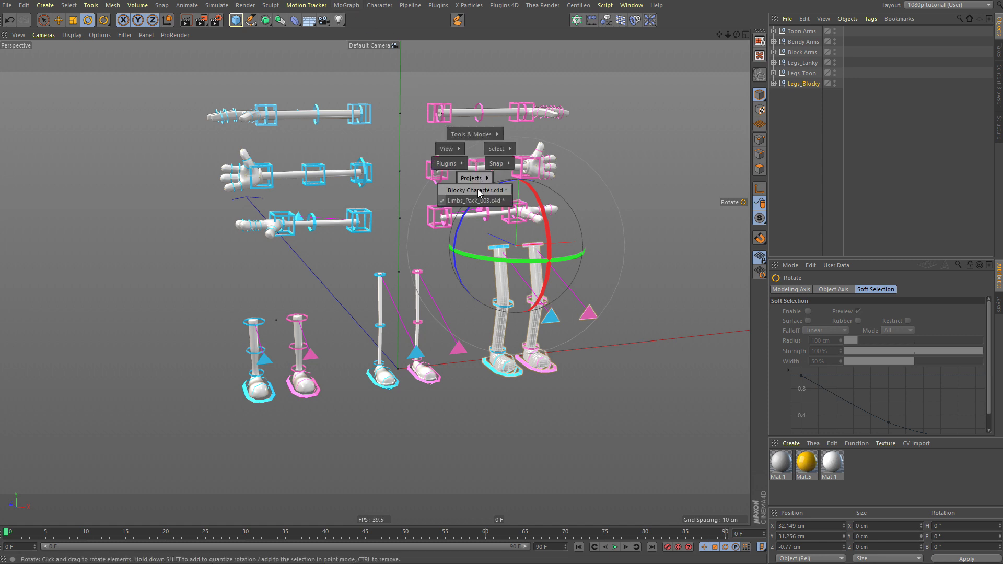
click(481, 191)
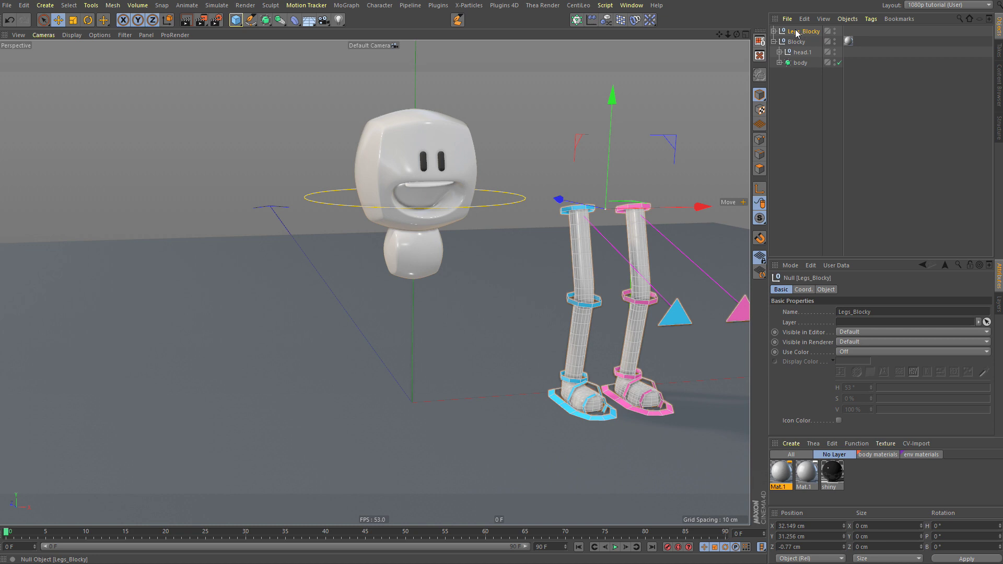
- Make Legs_Blocky a child of the Blocky null and apply Reset PSR to it
drag(796, 33, 802, 48)
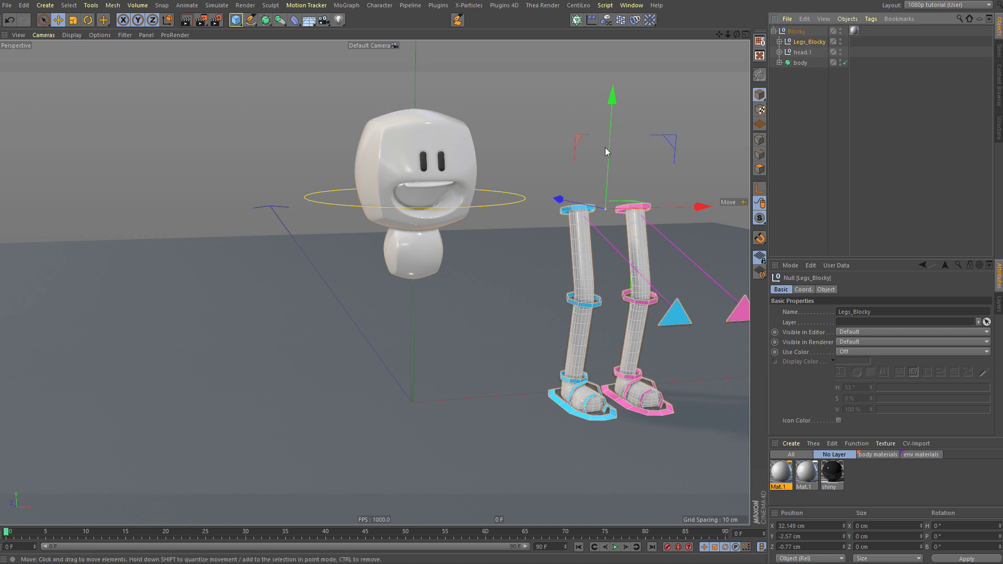
key(shift+c)
text(reset)
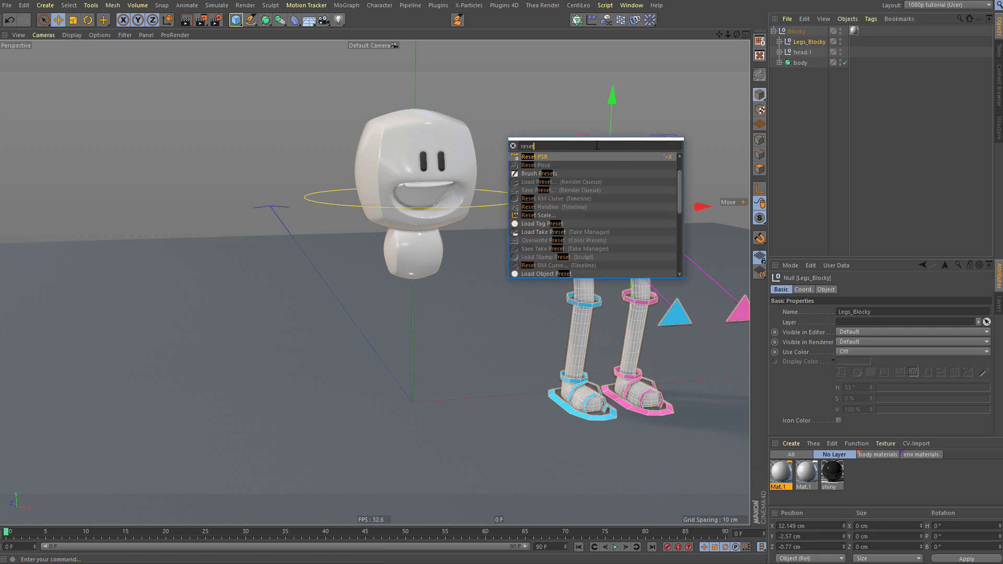
key(Return)
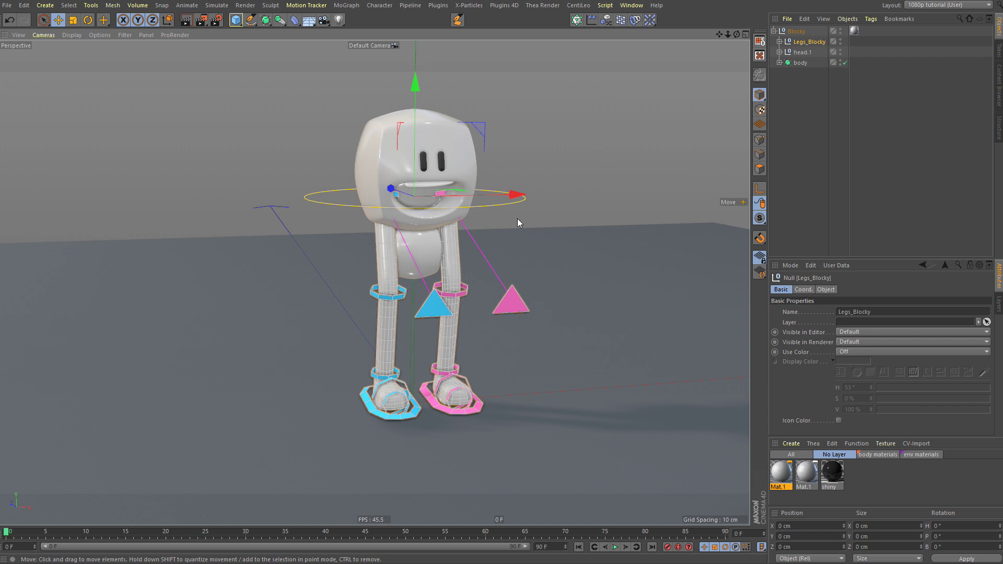
alt+drag(517, 223, 427, 251)
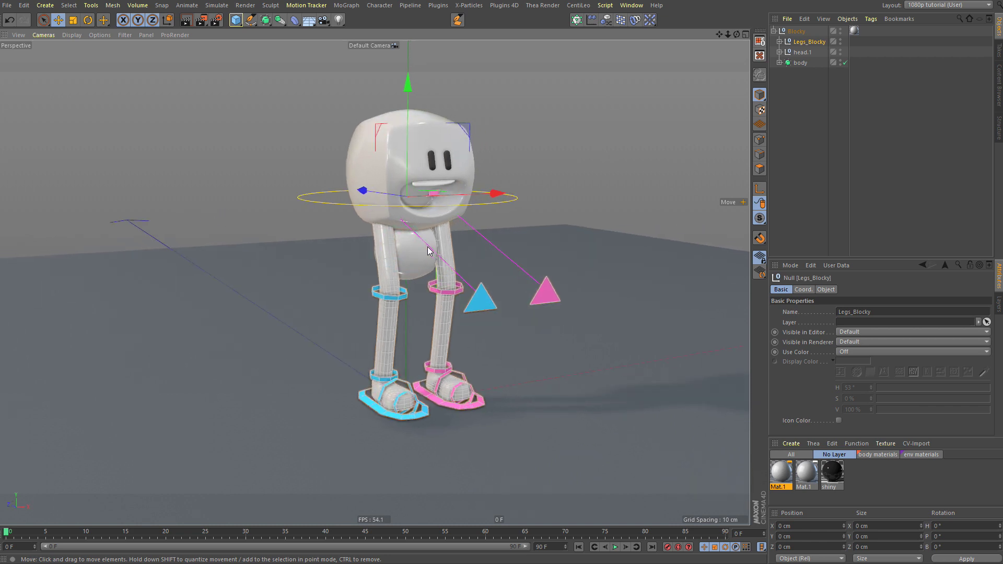
- Raise the Blocky null above the floor and lower Legs_Blocky so the leg tops sit at the base of the body
click(796, 32)
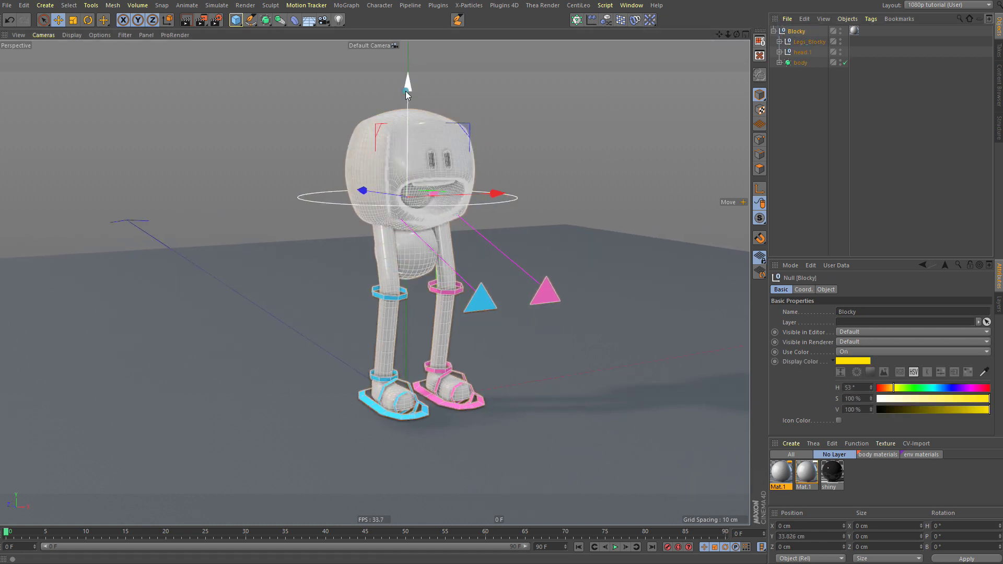
drag(405, 91, 406, 28)
click(809, 42)
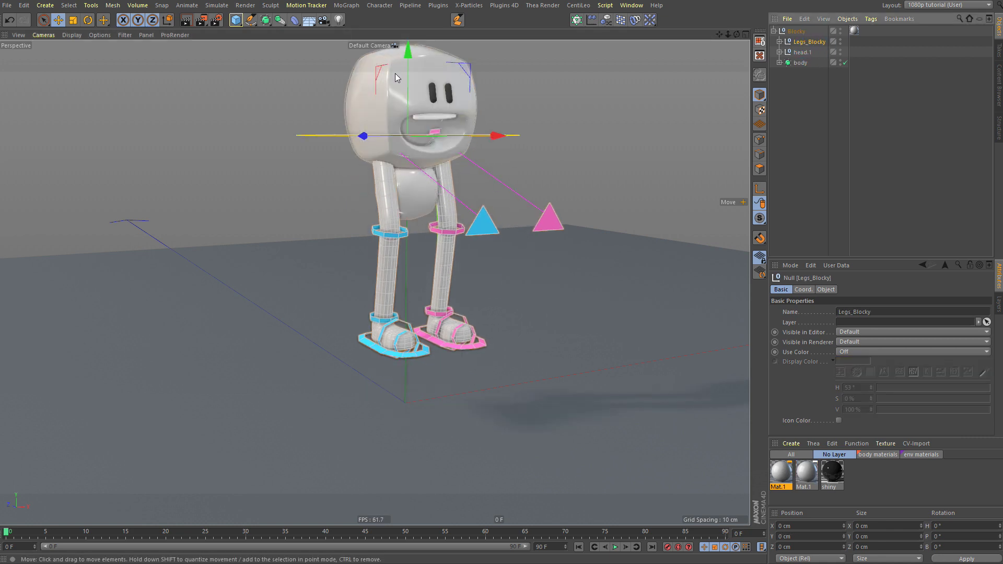
drag(410, 73, 430, 147)
click(479, 166)
- Move the left and right upper-leg controllers inward to the underside of the body
alt+drag(397, 205, 362, 206)
click(473, 217)
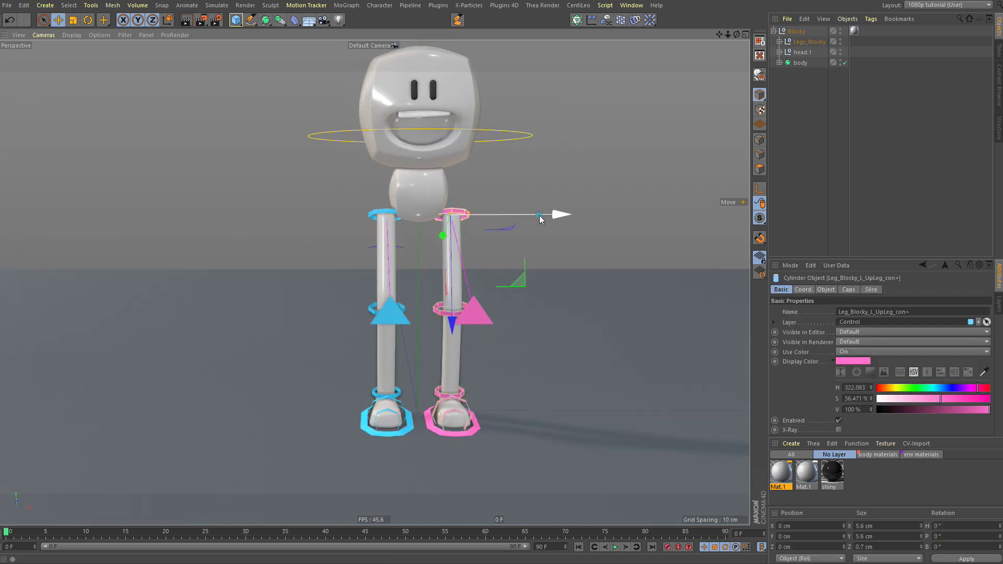
drag(558, 214, 542, 204)
key(ctrl+z)
click(395, 215)
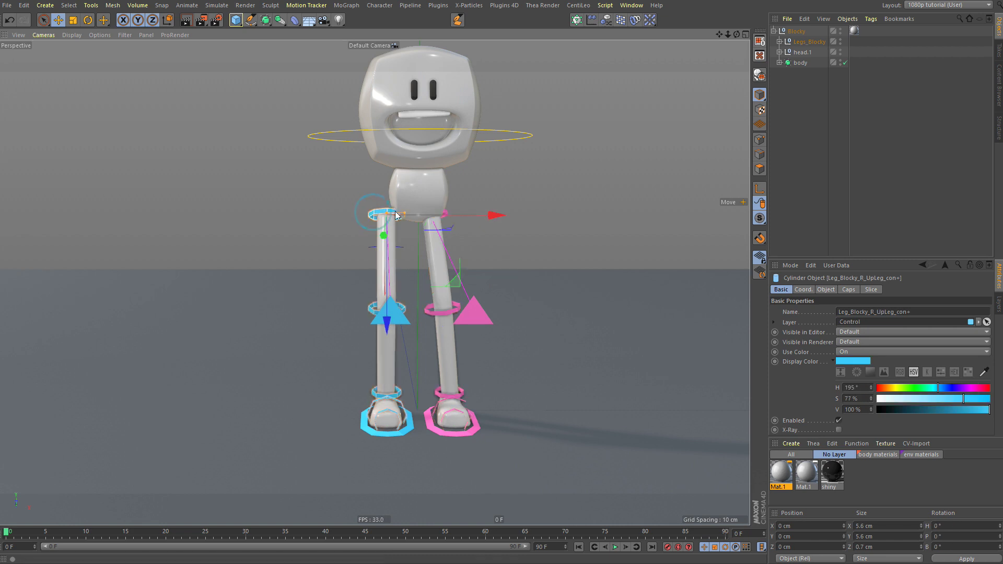
drag(466, 216, 486, 224)
click(497, 167)
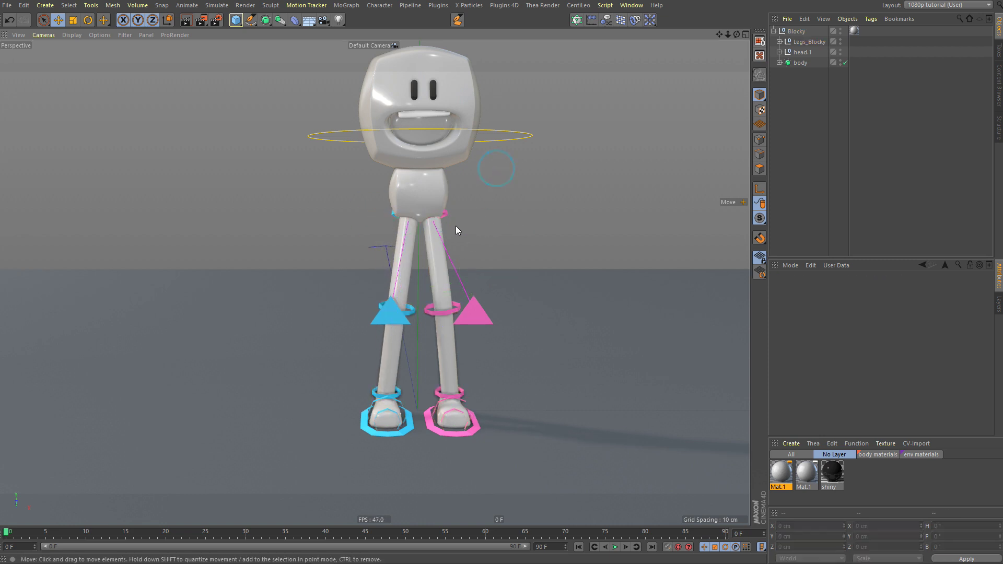
- Try moving the whole Leg_Blocky_L group inside Legs_Blocky, and undo the move
click(779, 42)
click(810, 52)
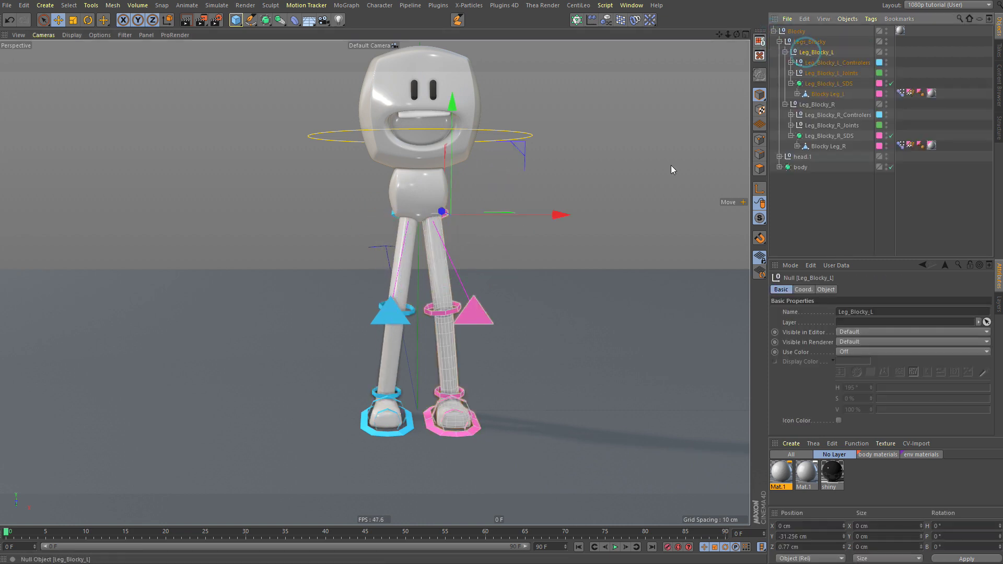
key(e)
mouse_move(548, 212)
mouse_down()
mouse_move(607, 212)
mouse_move(534, 225)
mouse_up()
key(ctrl+z)
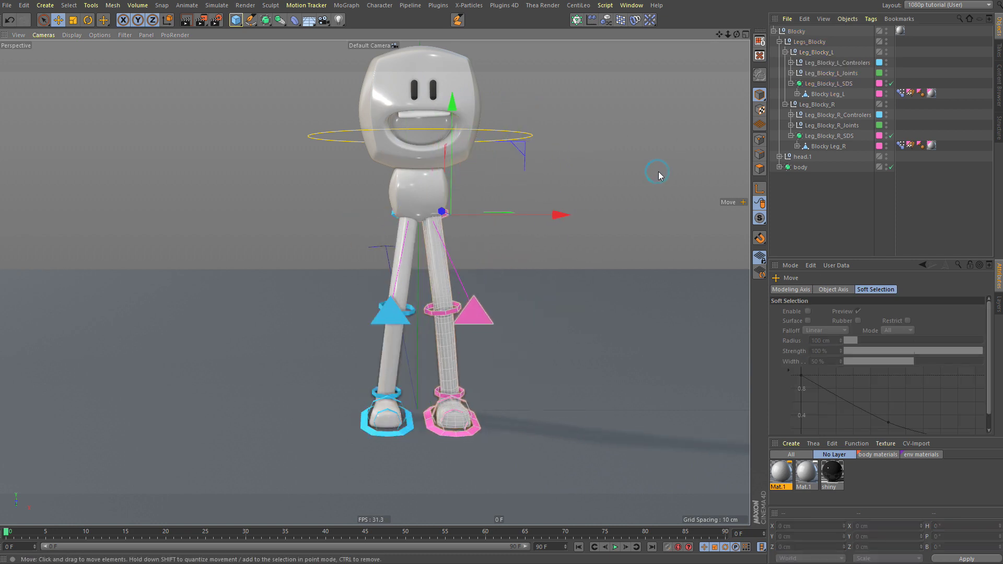
- Try raising the whole character with the Blocky null, and undo the move
click(458, 266)
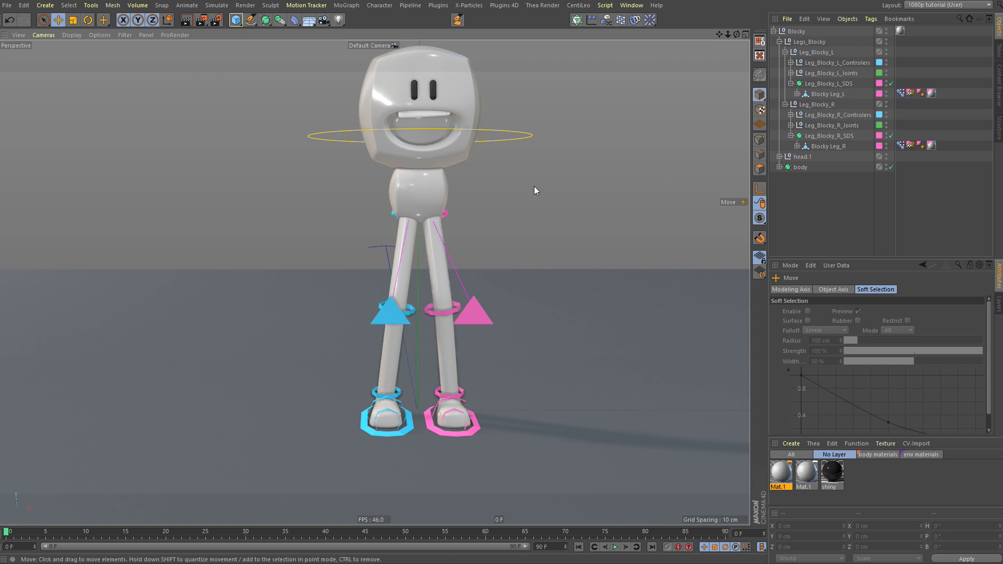
click(527, 137)
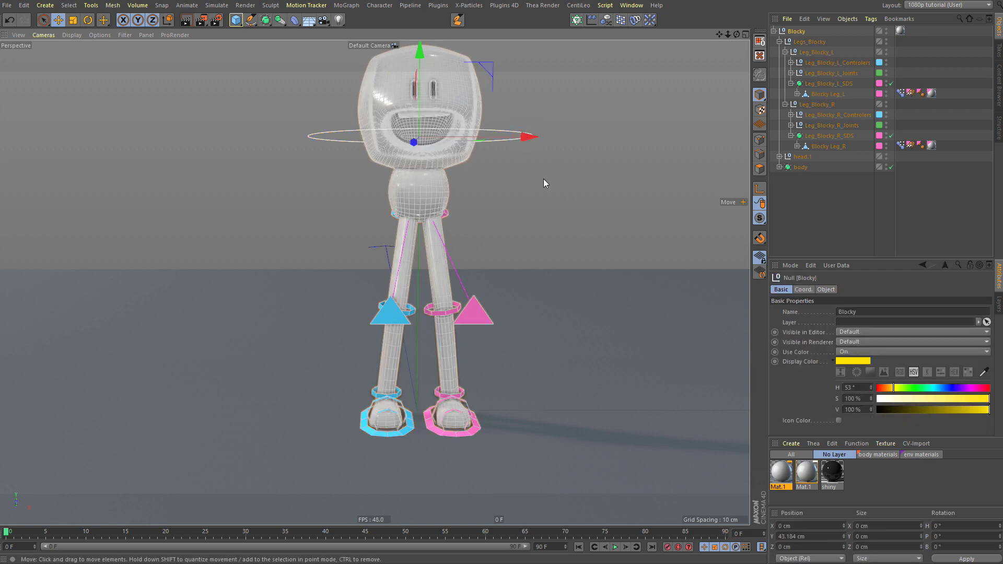
drag(517, 200, 529, 125)
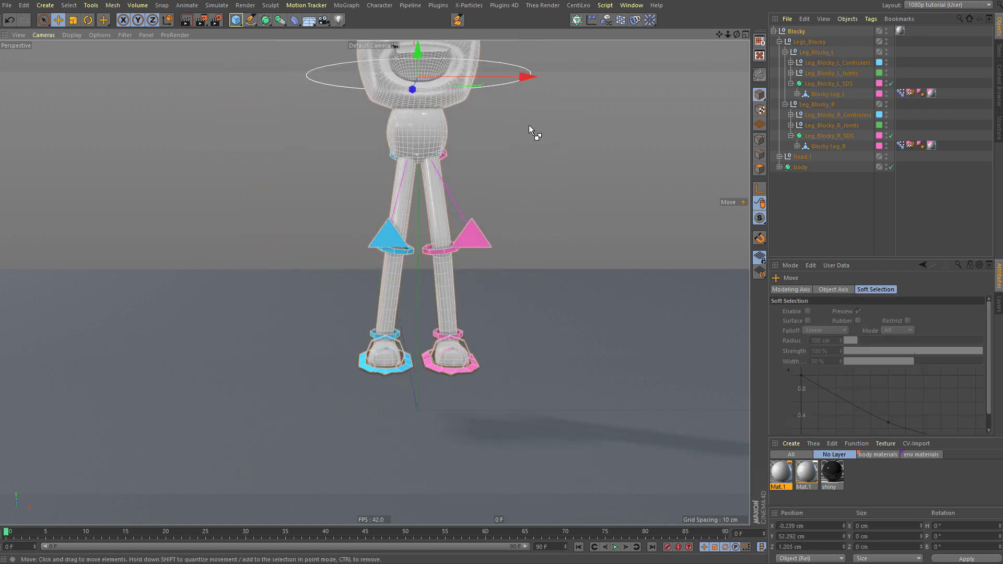
key(ctrl+z)
click(608, 158)
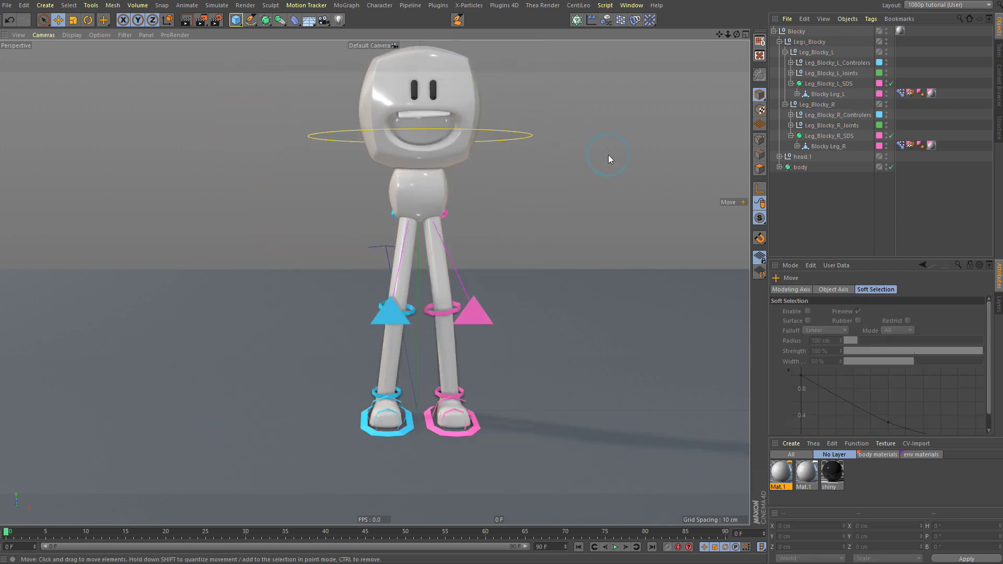
- Move the left and right foot IK controllers out of the Blocky hierarchy to the top level of the object list
click(468, 434)
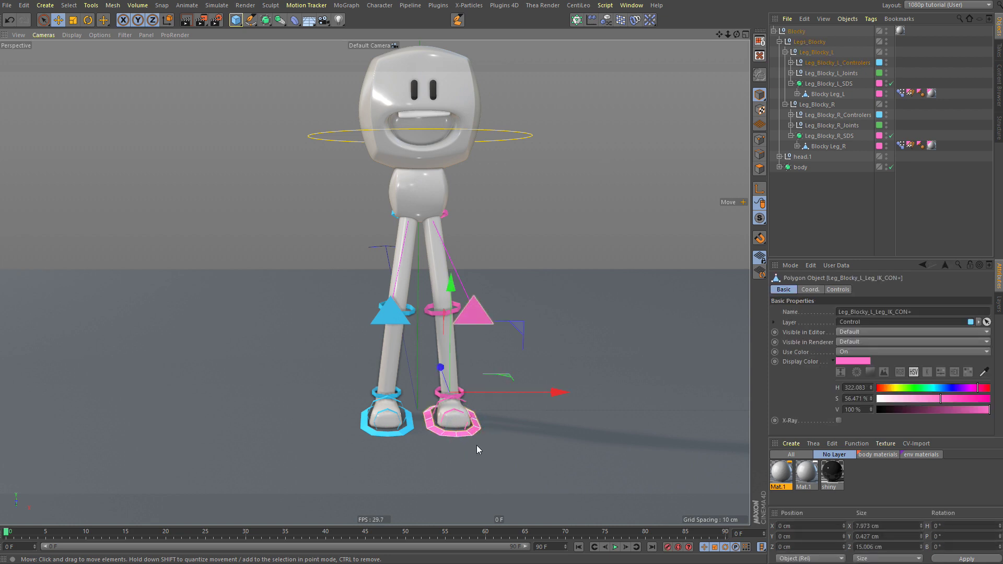
shift+click(398, 434)
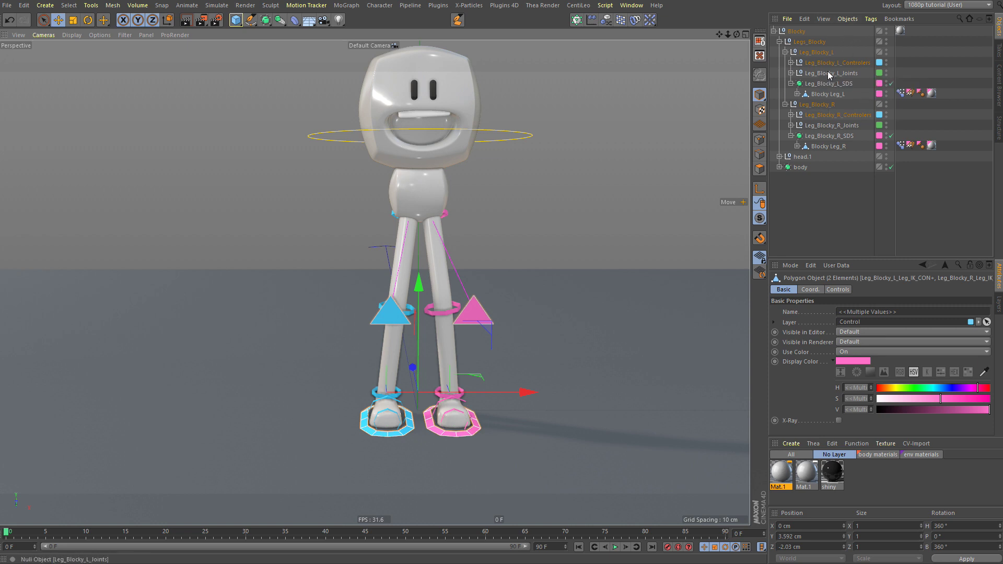
key(s)
drag(817, 74, 799, 183)
drag(797, 235, 808, 230)
click(499, 239)
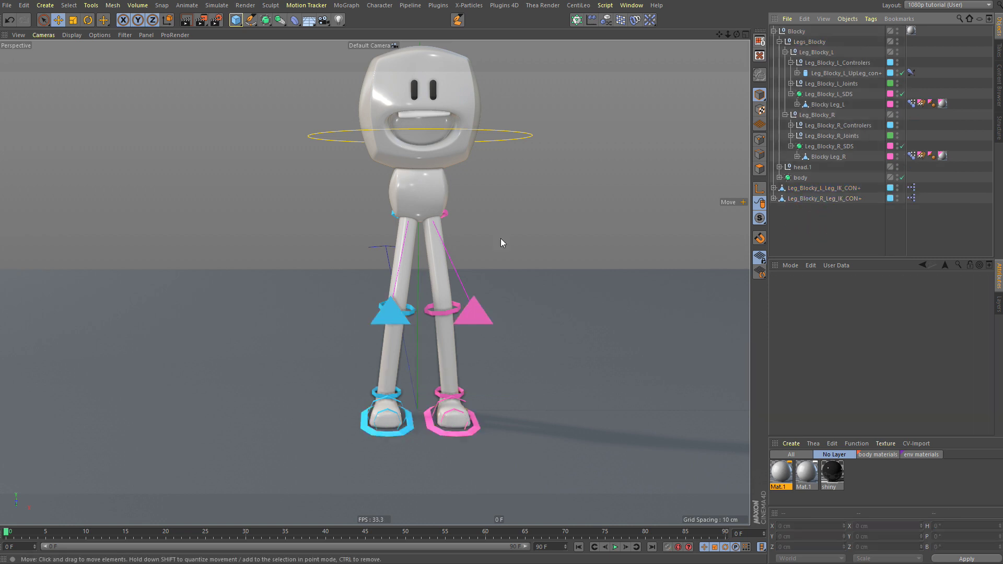
- Lower the Blocky null to a height of about 32.2 cm so the knees bend over the planted feet
click(526, 134)
drag(503, 185, 496, 250)
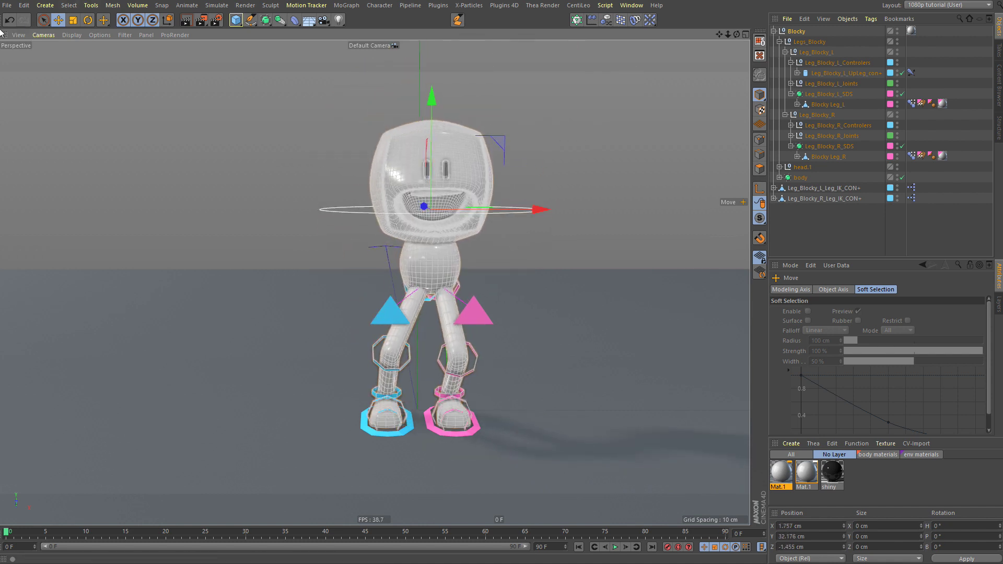
alt+drag(577, 161, 522, 205)
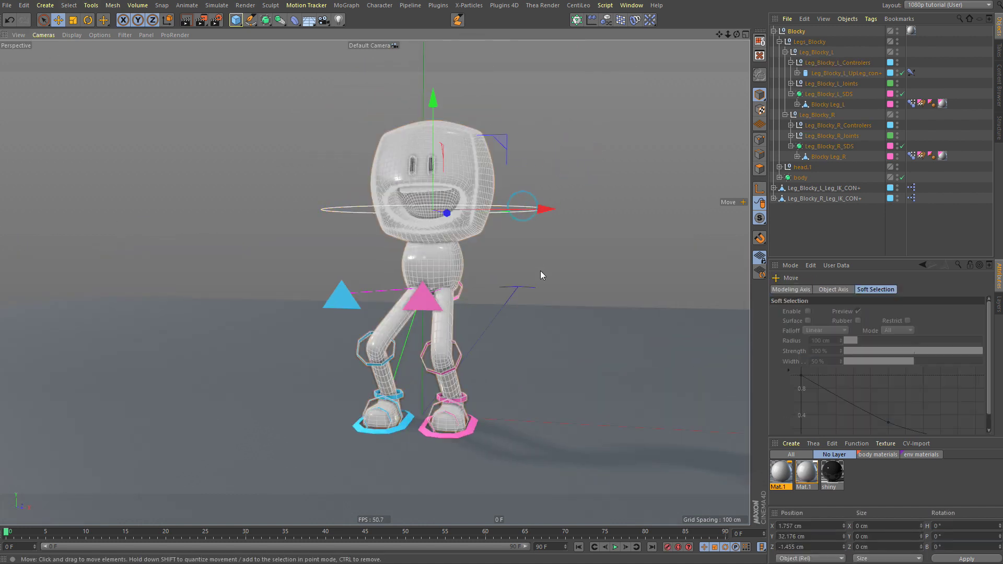
drag(541, 275, 501, 336)
- Try lifting the left foot controller forward off the floor and repositioning the left knee's triangular pole controller
click(473, 435)
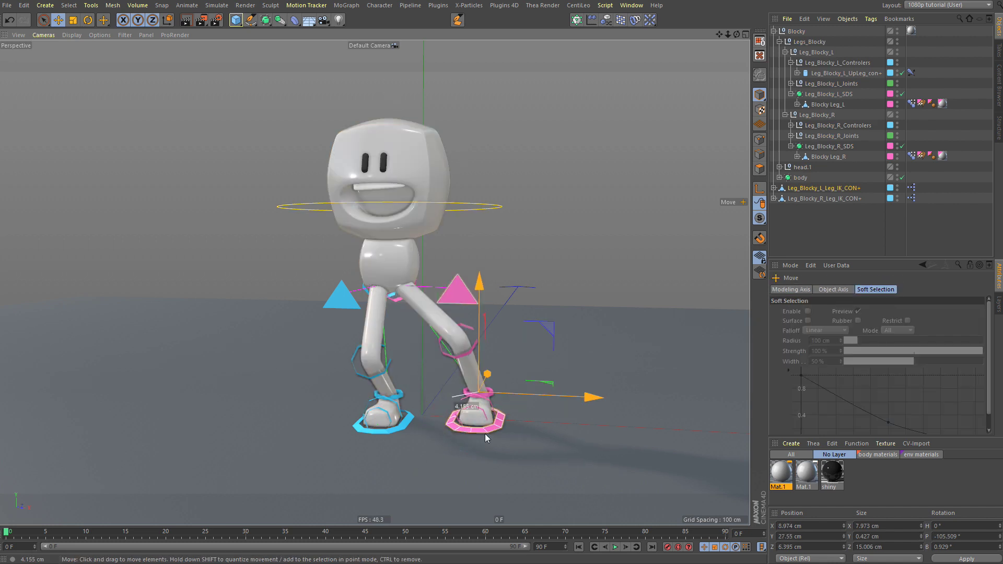
drag(485, 434, 580, 382)
key(r)
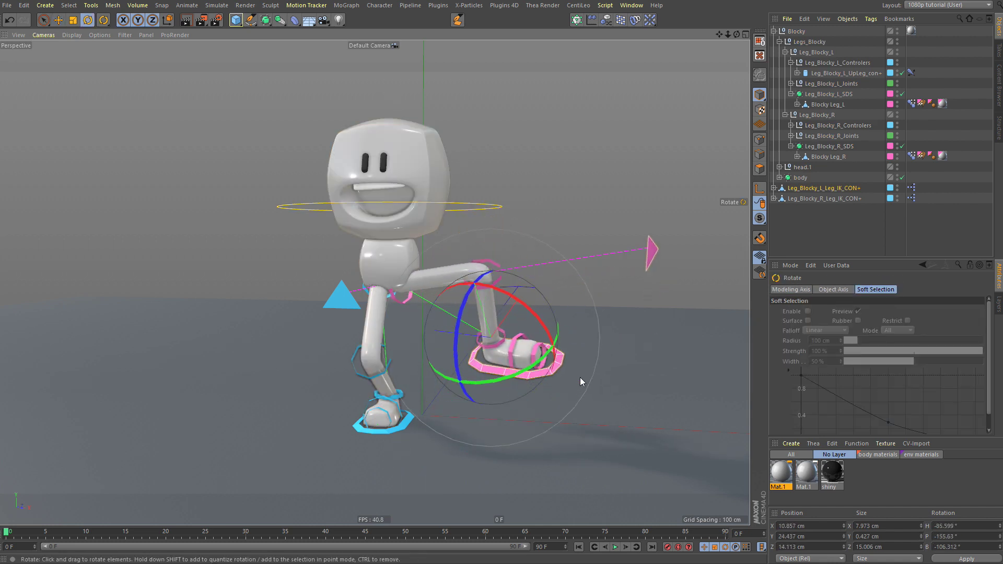
click(650, 254)
alt+drag(553, 290, 501, 291)
key(e)
drag(647, 340, 645, 282)
alt+drag(445, 295, 328, 261)
key(ctrl+shift+z)
scroll(328, 262, down, 2)
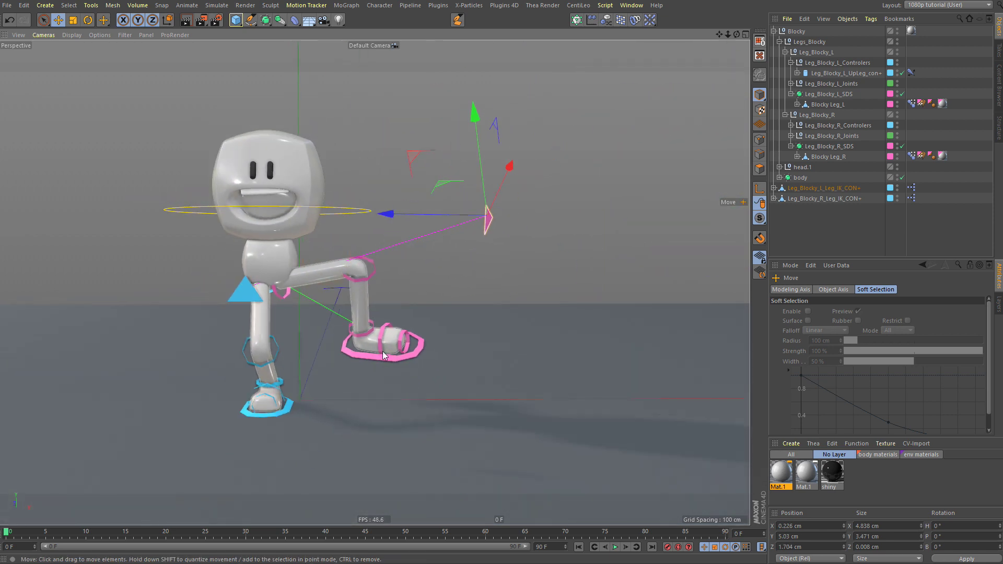
- Undo the test moves of the left foot and knee controllers
click(9, 22)
click(10, 22)
click(9, 22)
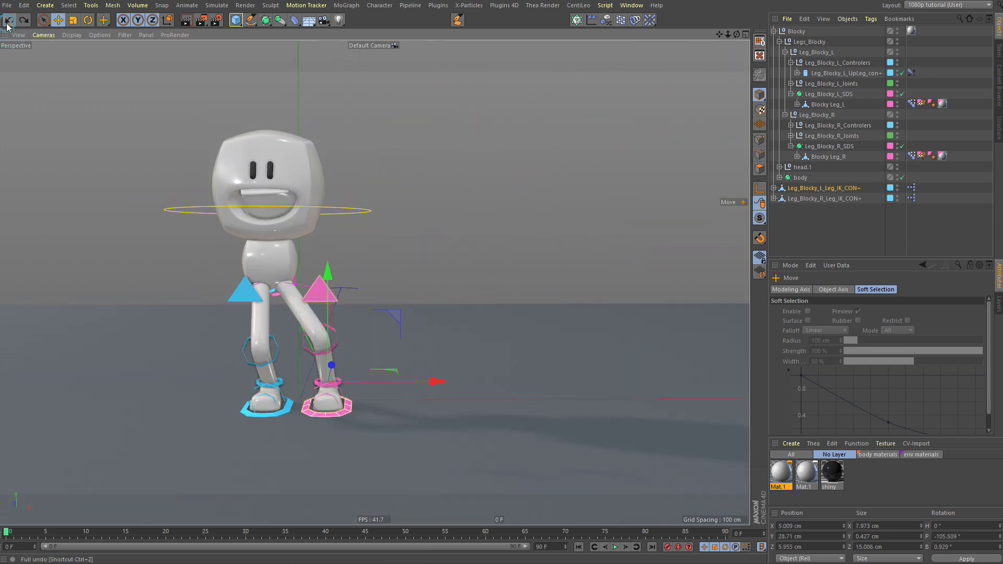
click(9, 22)
click(7, 24)
- Raise the Blocky null slightly to a height of about 35.3 cm
alt+drag(336, 244, 315, 217)
drag(317, 106, 318, 87)
click(436, 298)
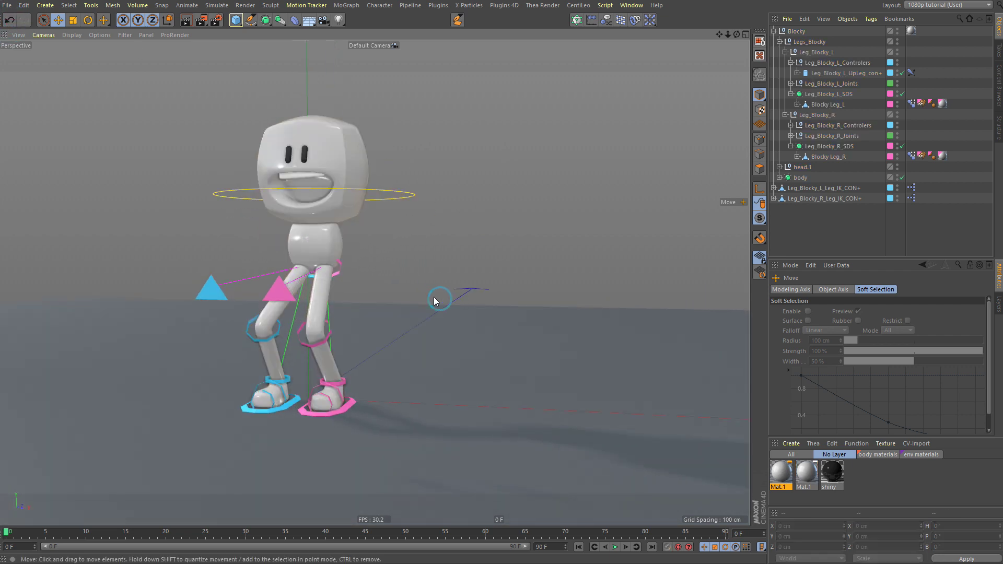
- Move the left upper-leg controller up and outward so the left leg attaches to the underside of the head
mouse_move(321, 265)
alt+mouse_down()
mouse_move(418, 260)
mouse_move(416, 227)
alt+mouse_up()
click(336, 269)
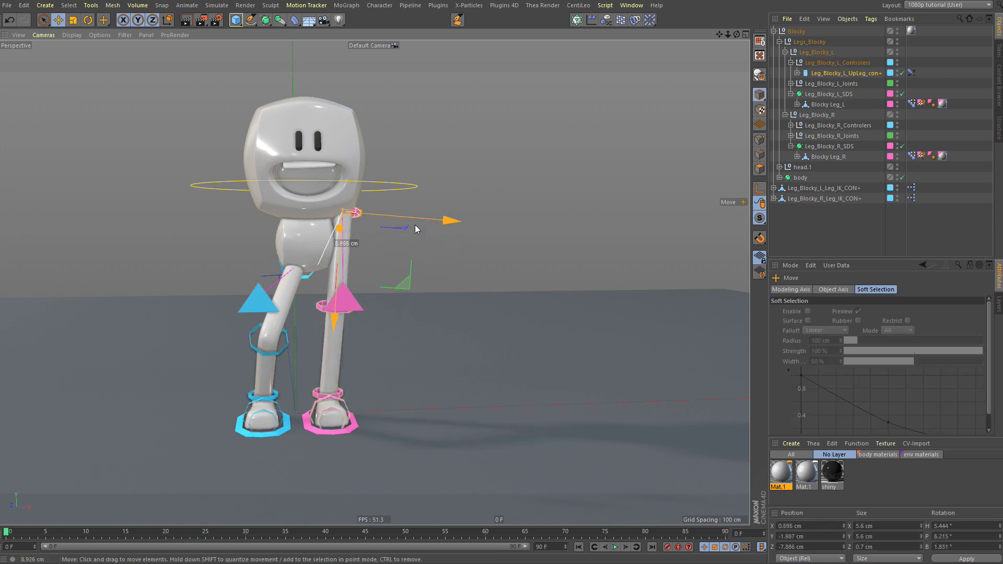
alt+drag(314, 168, 209, 179)
drag(516, 287, 498, 290)
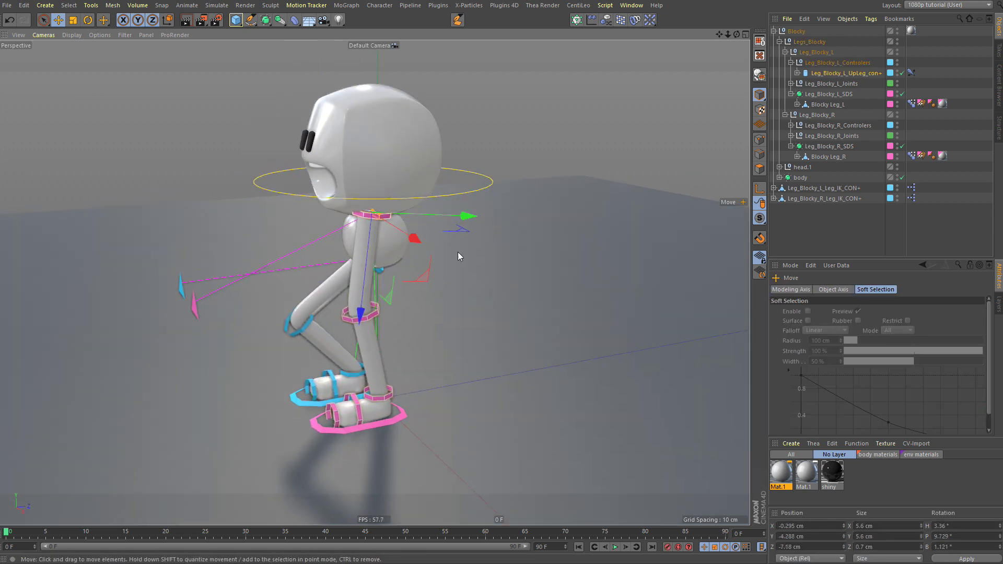
alt+drag(376, 220, 509, 182)
- Move the left foot controller outward to about X 20.9 cm, and lower the Blocky null so it sits between the feet
click(365, 457)
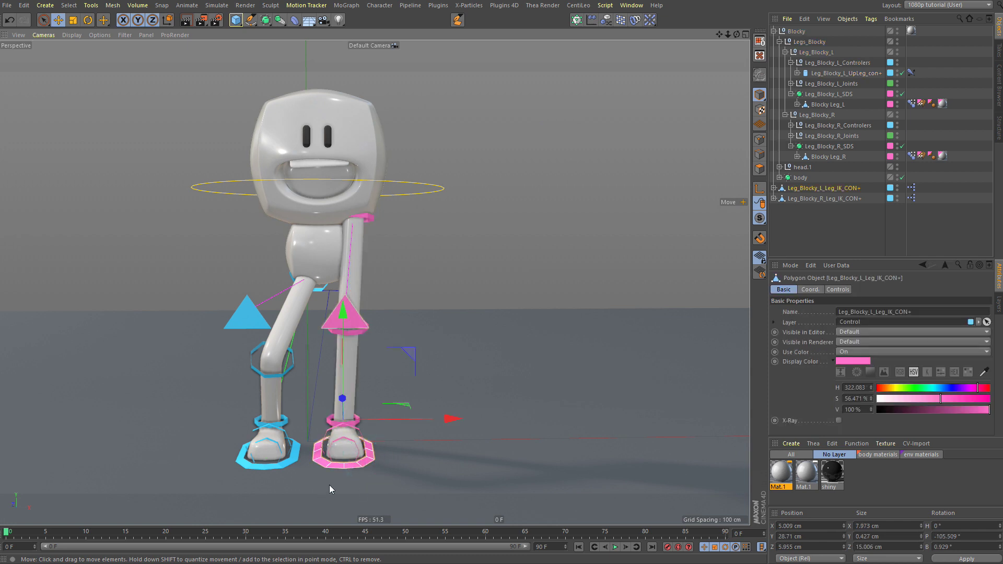
drag(443, 420, 552, 405)
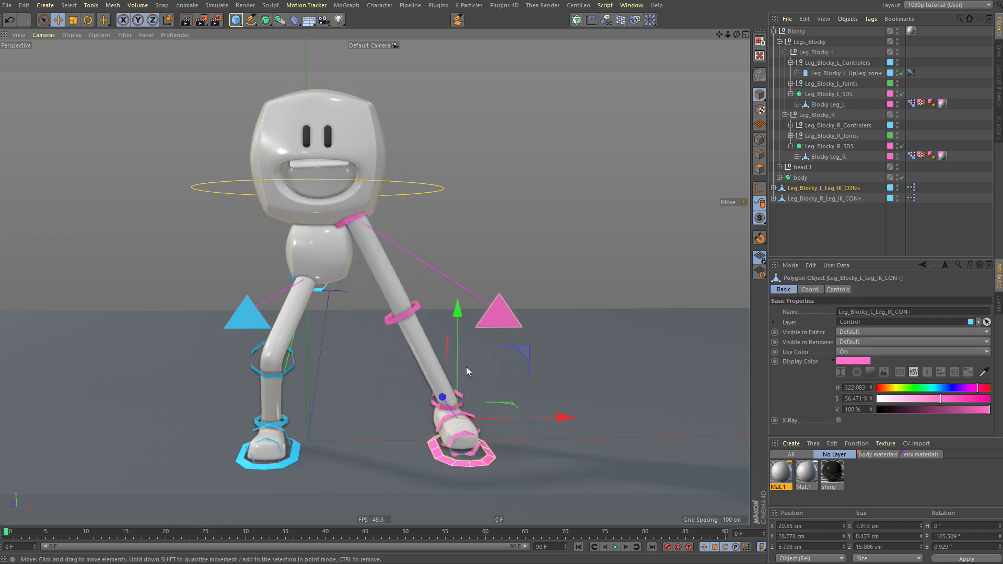
click(417, 182)
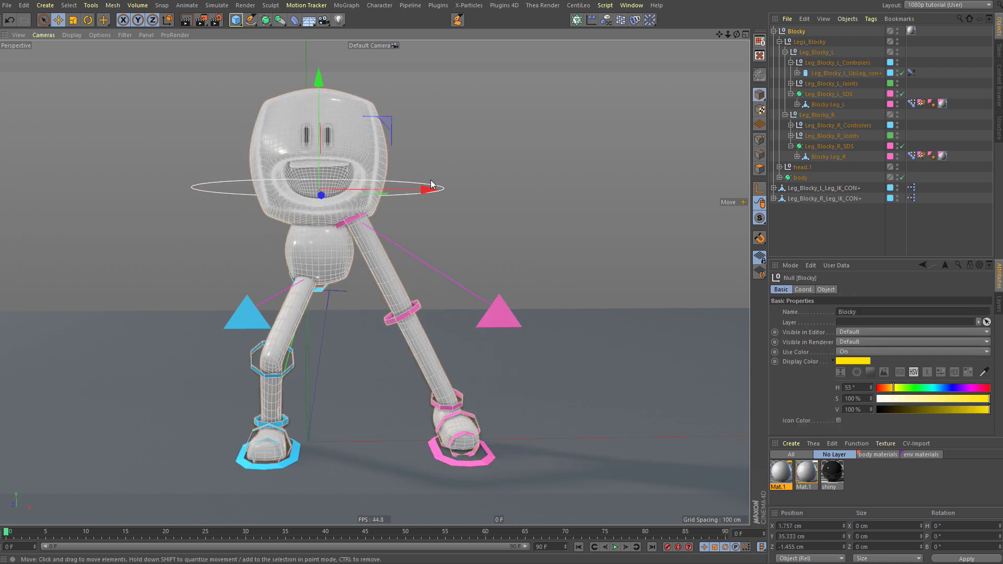
drag(296, 238, 337, 275)
click(591, 156)
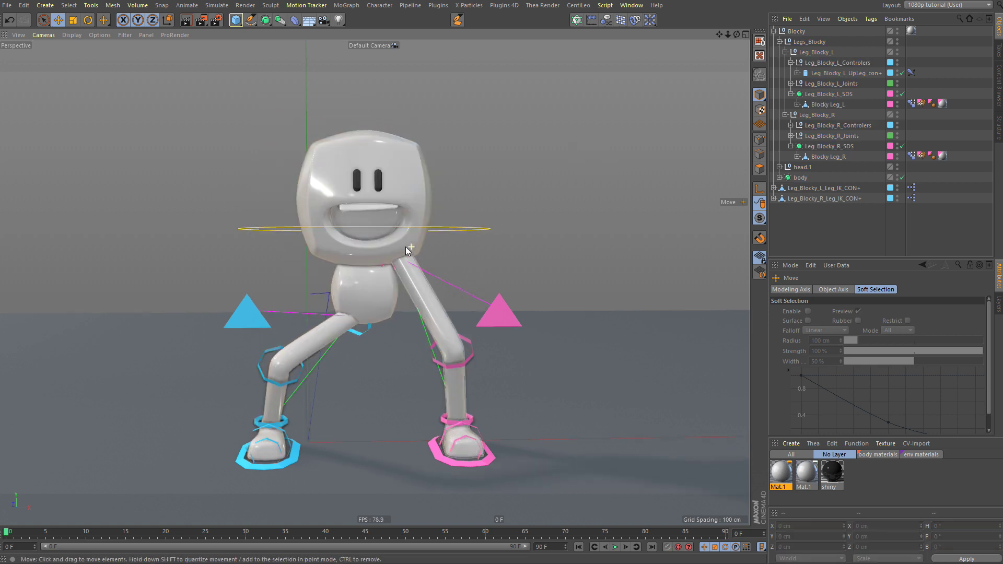
mouse_move(408, 250)
alt+mouse_down()
mouse_move(232, 257)
mouse_move(417, 262)
alt+mouse_up()
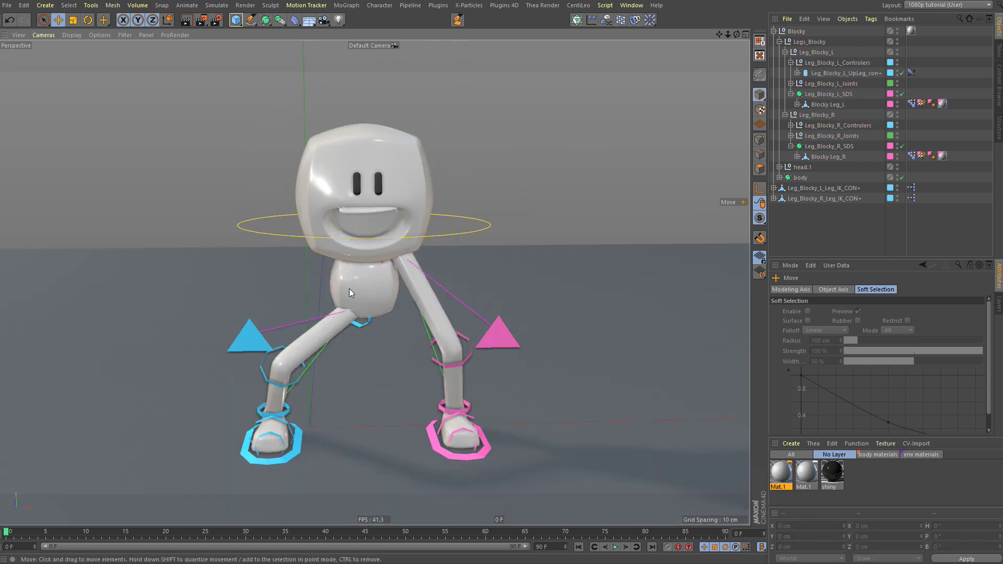
- Move the right upper-leg controller up and outward to the underside of the head, matching the left leg in depth
click(366, 324)
drag(367, 358, 341, 299)
alt+drag(286, 245, 452, 226)
drag(179, 308, 223, 295)
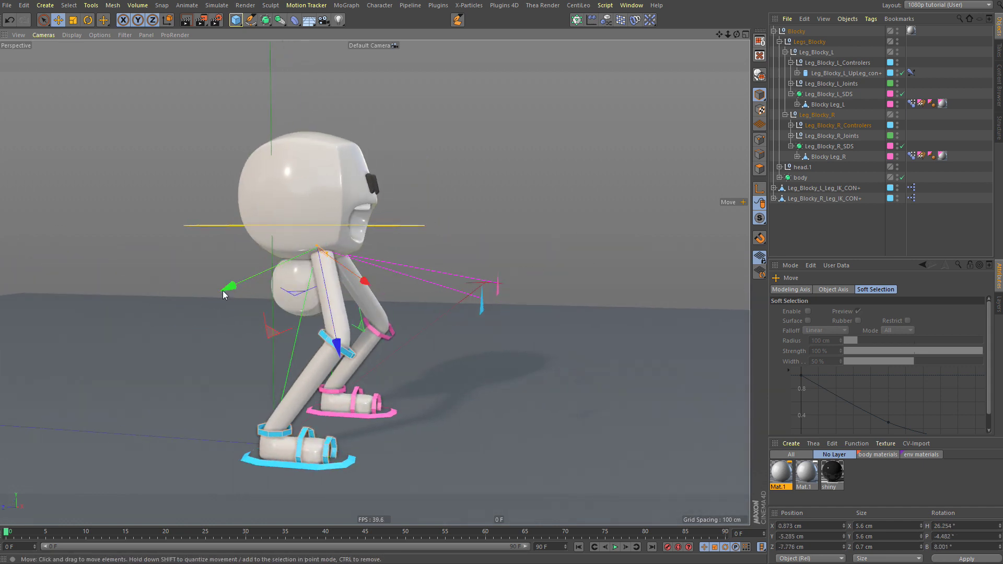
alt+drag(334, 235, 178, 235)
click(398, 295)
click(593, 189)
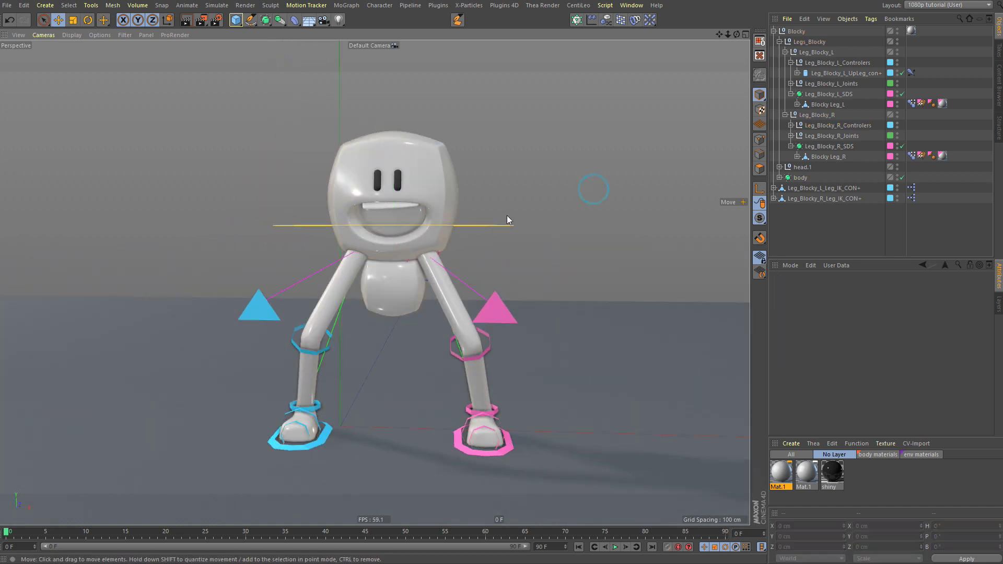
- Lower the Blocky null slightly to bend both legs a little more
click(505, 224)
mouse_move(375, 314)
mouse_down()
mouse_move(402, 329)
mouse_move(397, 283)
mouse_move(363, 310)
mouse_move(371, 321)
mouse_up()
click(567, 180)
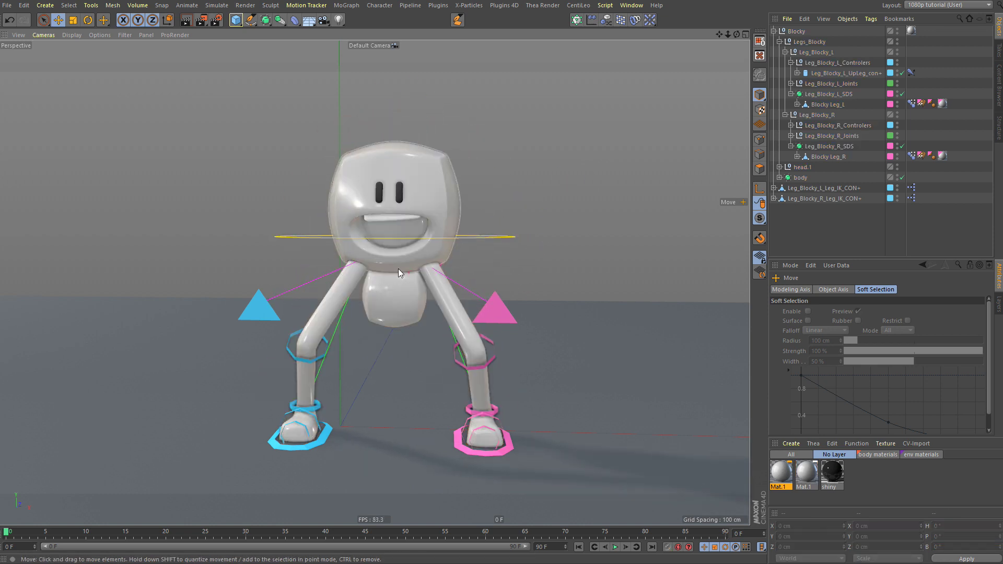
- Move the body sphere up and behind the head, to about Z 11.1 cm
alt+drag(349, 270, 364, 308)
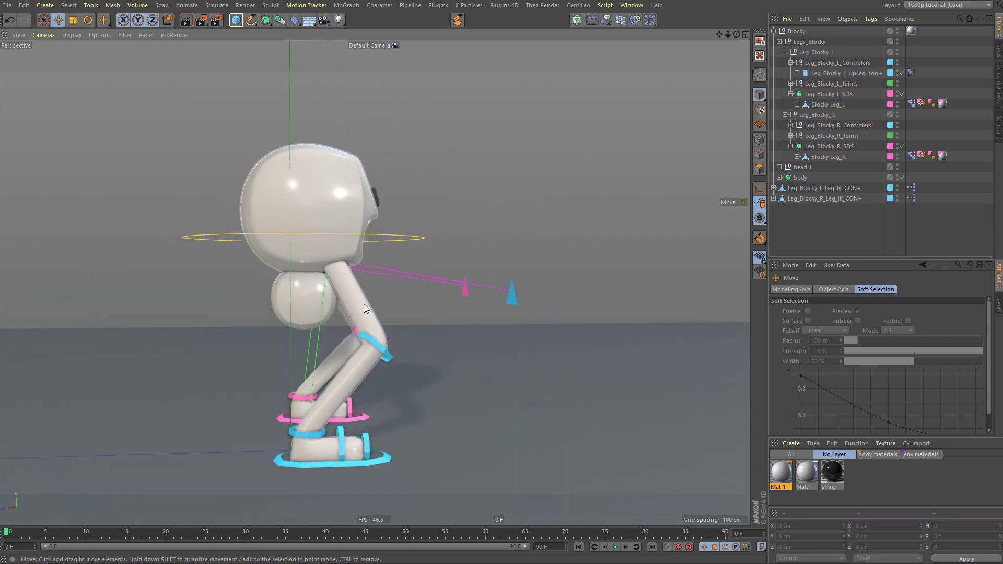
click(301, 299)
drag(224, 229, 151, 174)
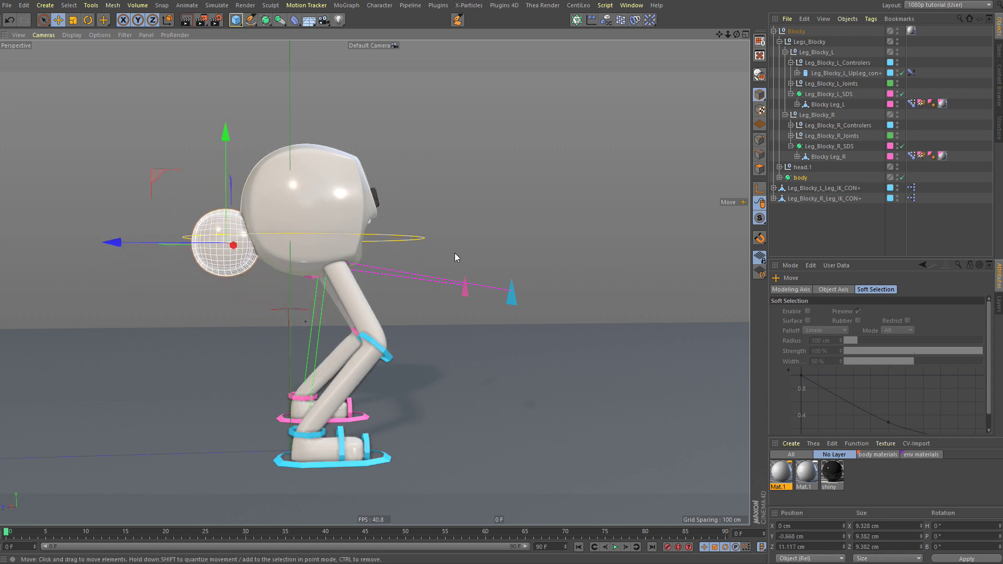
click(434, 194)
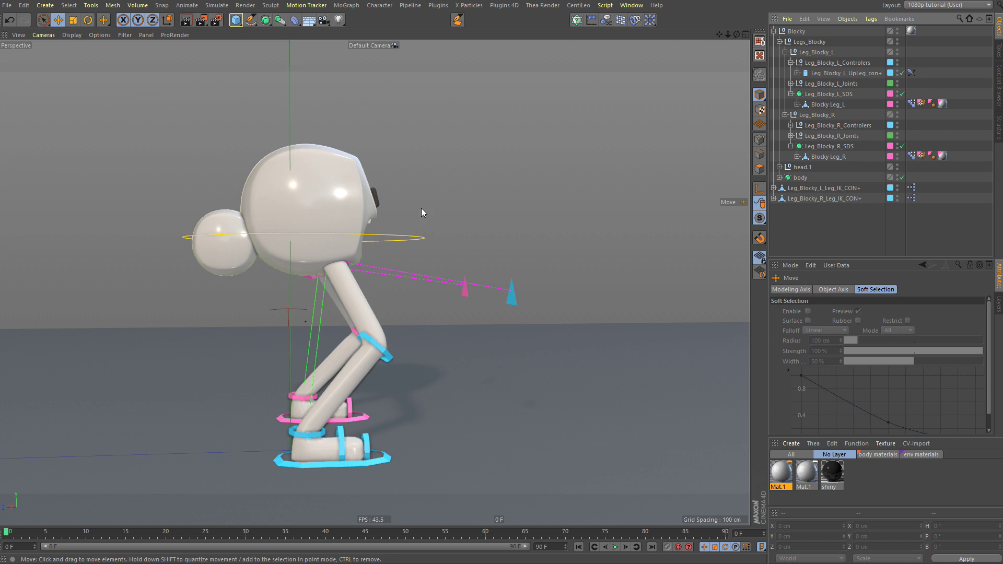
- Paste another Legs_Blocky rig, make it a child of the Blocky null, and apply Reset PSR to it
key(ctrl+v)
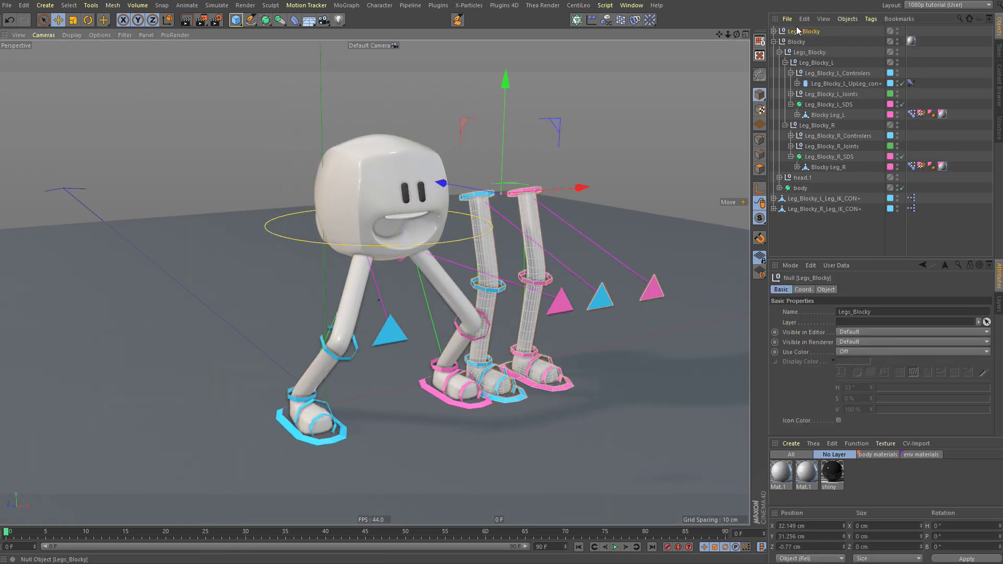
drag(797, 31, 798, 42)
key(shift+c)
text(rese)
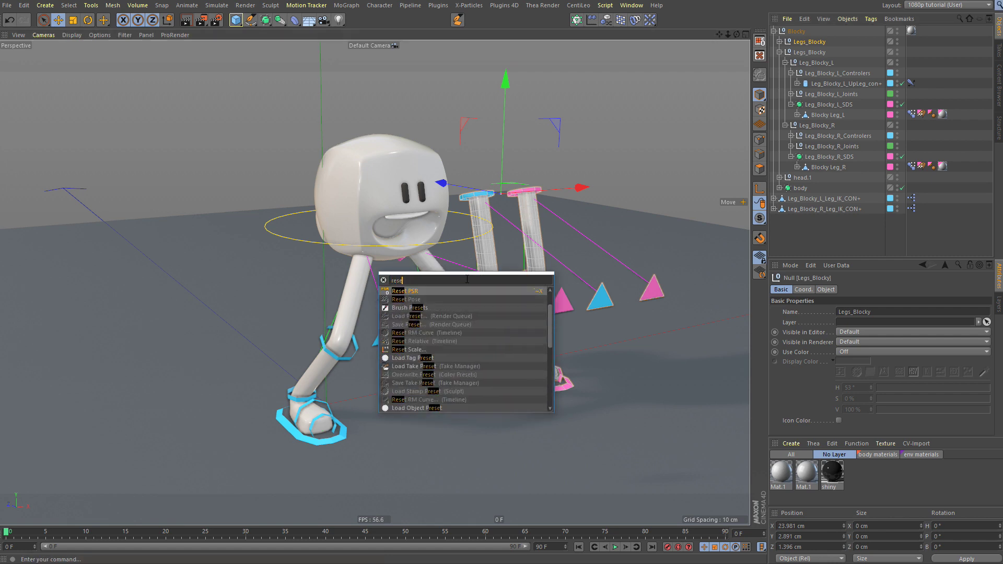
key(Return)
- Move the new Legs_Blocky back about 11.5 cm beneath the rear body, and bring its two foot controllers up to floor level
alt+drag(362, 209, 340, 218)
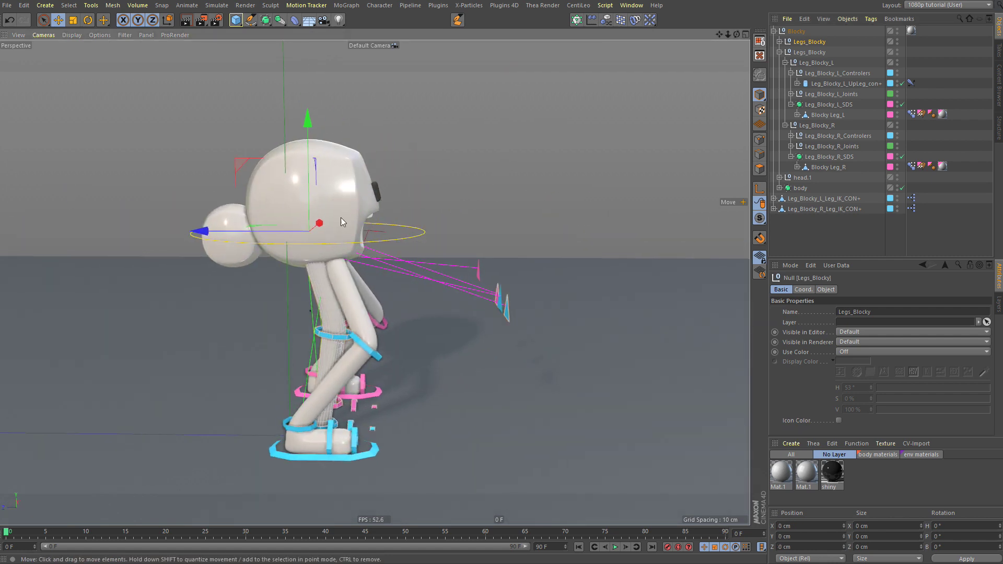
drag(255, 231, 178, 235)
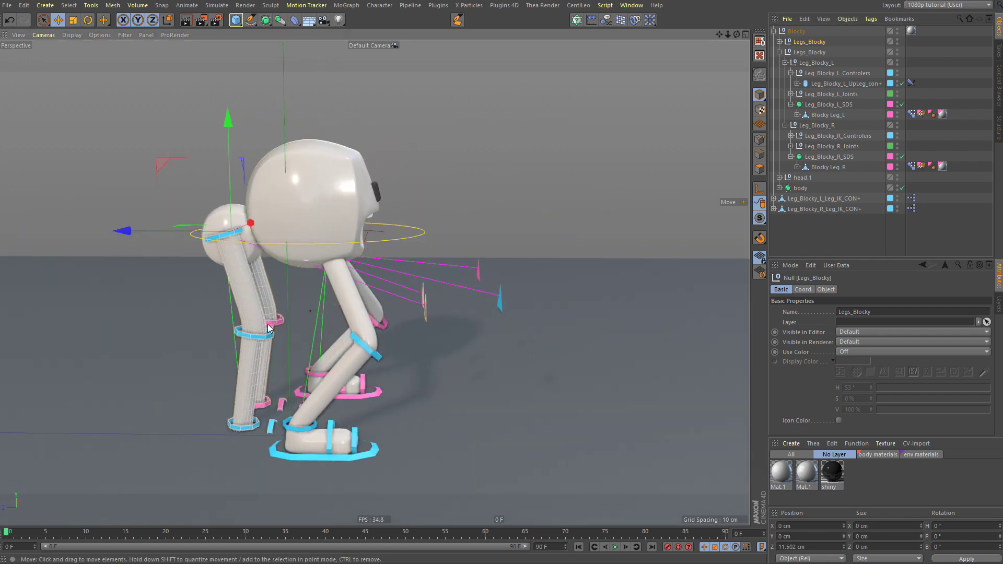
alt+middle_drag(266, 391, 314, 329)
mouse_move(286, 375)
alt+mouse_down()
mouse_move(331, 340)
mouse_move(252, 395)
alt+mouse_up()
click(241, 399)
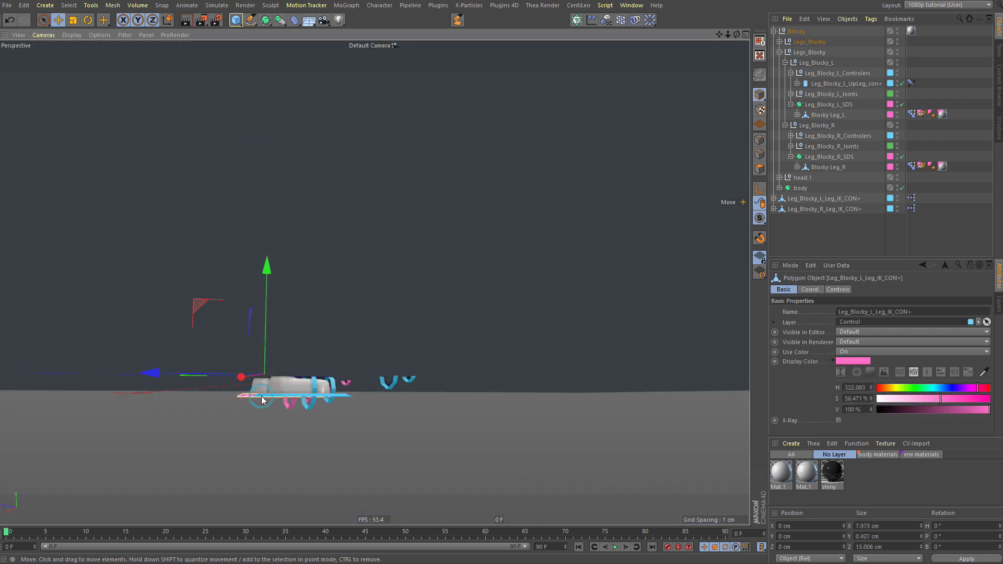
drag(273, 317, 515, 342)
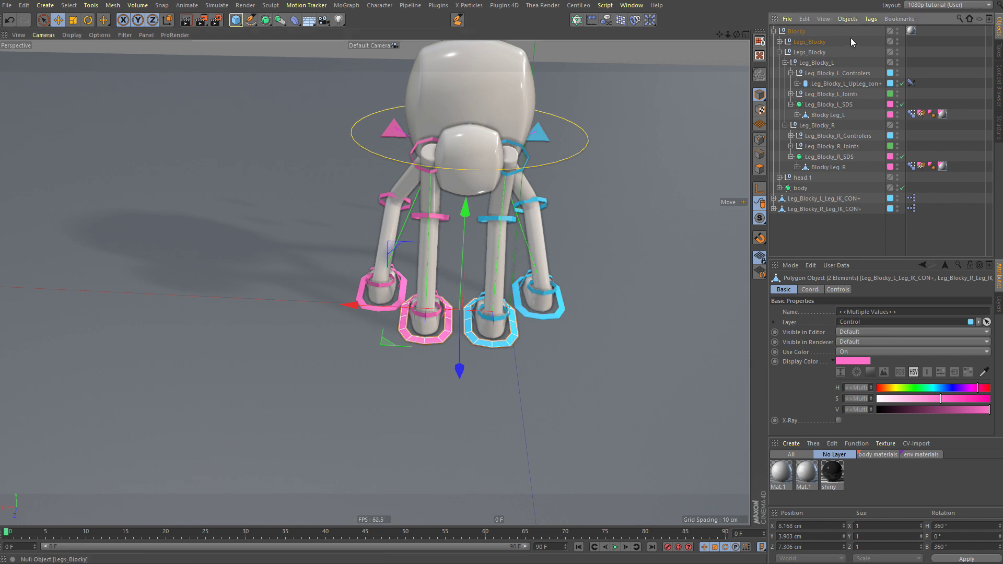
- Move the rear legs' two foot IK controllers out of Blocky to the top level, and collapse the Blocky hierarchy
key(s)
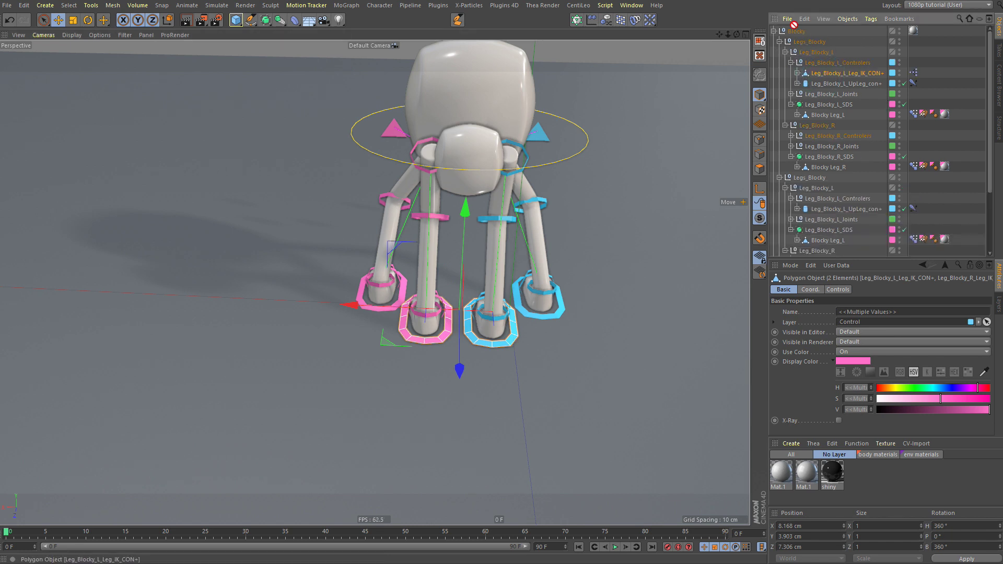
drag(797, 30, 773, 40)
click(774, 52)
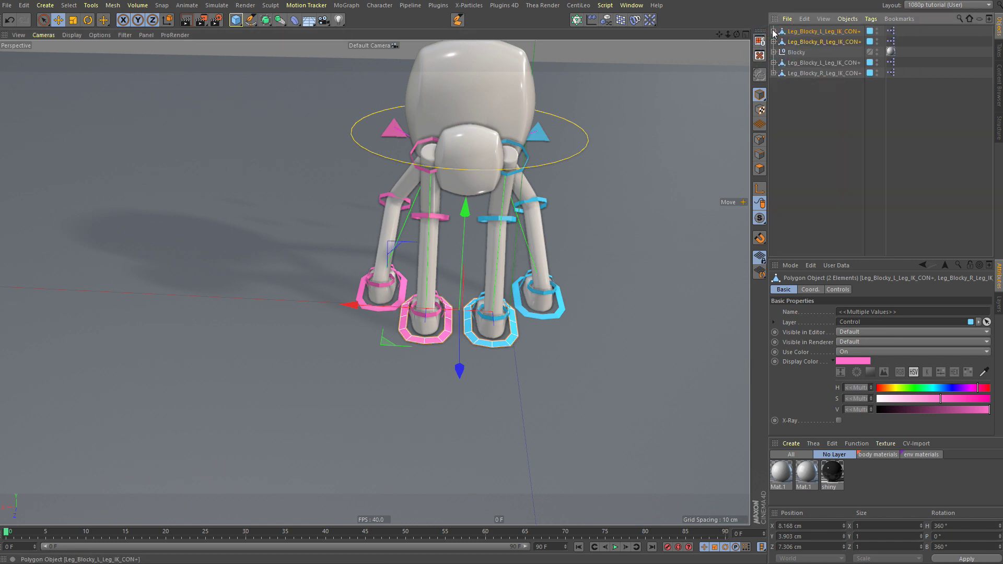
- Spread the rear feet apart by moving the right foot controller outward about 3 cm and the left one outward on its own side
alt+drag(481, 294, 316, 289)
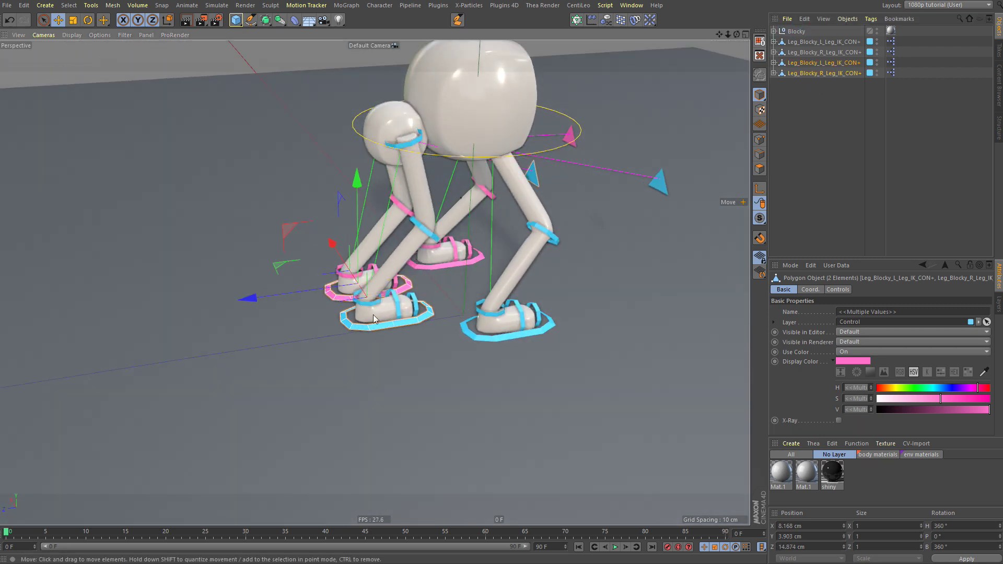
click(417, 320)
alt+drag(417, 320, 440, 331)
drag(306, 287, 324, 292)
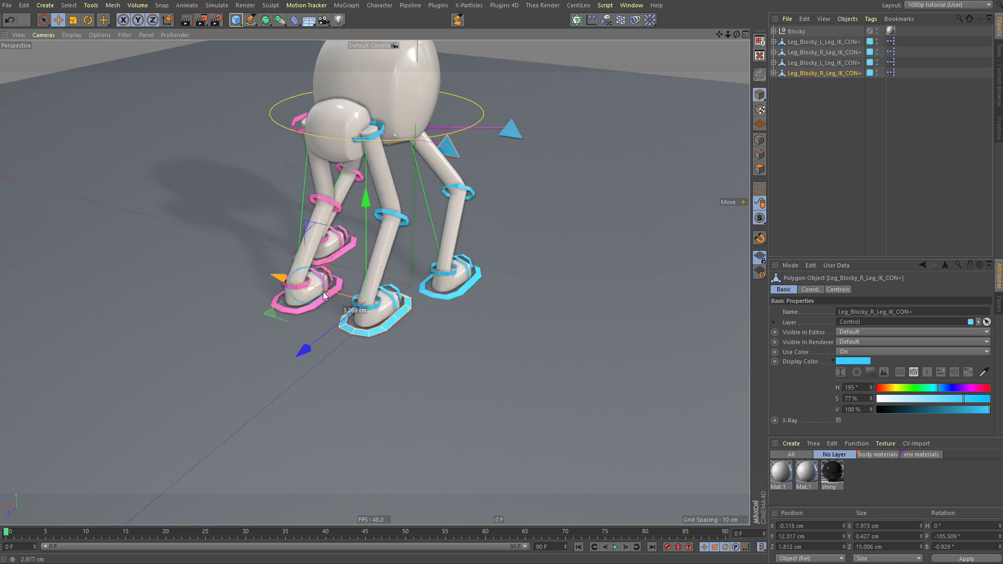
click(283, 297)
drag(254, 273, 231, 267)
- Lower Blocky to about Y 25.9 cm, rotated to about H 13°, P 12°, B 3°, and turn the rear left foot controller outward
alt+drag(412, 137, 273, 111)
alt+middle_drag(533, 102, 476, 162)
click(476, 176)
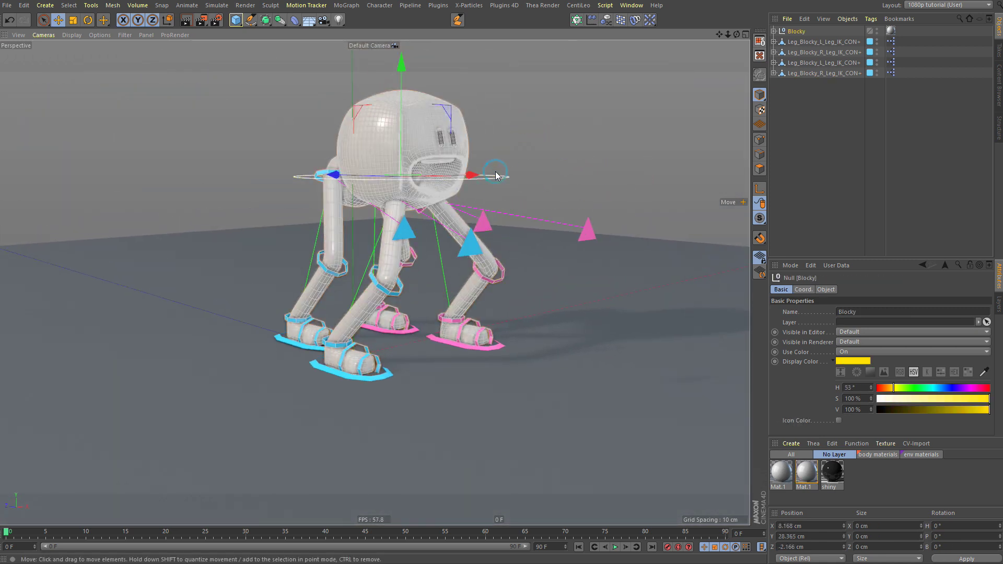
drag(382, 239, 430, 372)
scroll(427, 222, up, 4)
key(r)
click(413, 348)
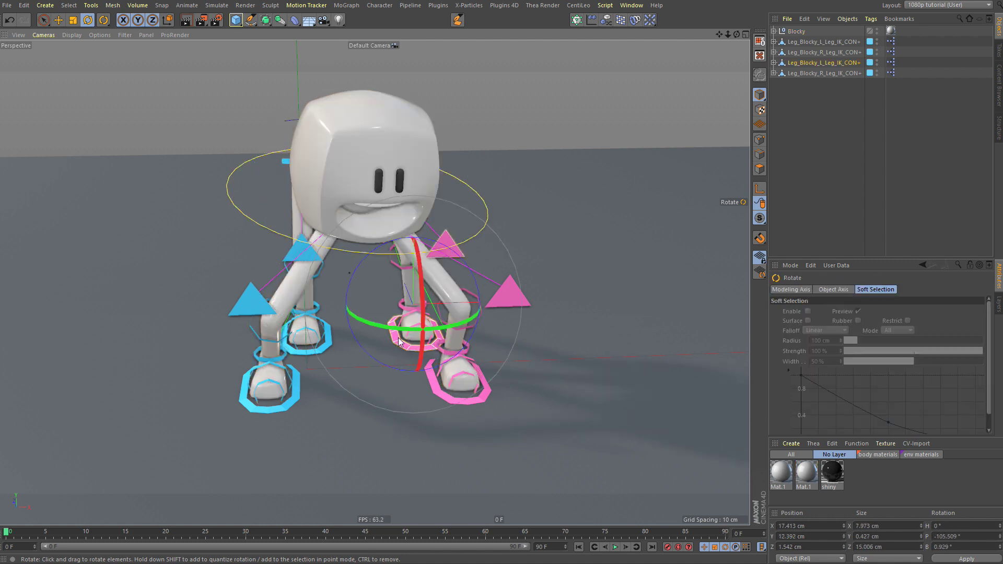
drag(398, 337, 422, 421)
- Try out the front left foot's Heel Rotate, Ball Rotate, Toe Rotate and Toe Wiggle controls, returning each to 0%
click(477, 398)
click(835, 290)
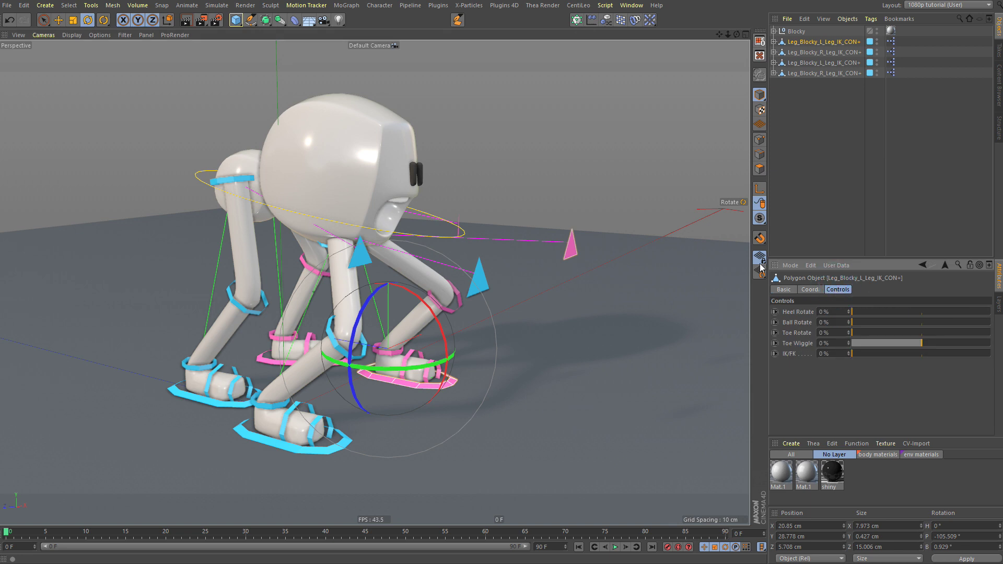
drag(859, 321, 779, 331)
drag(868, 311, 848, 338)
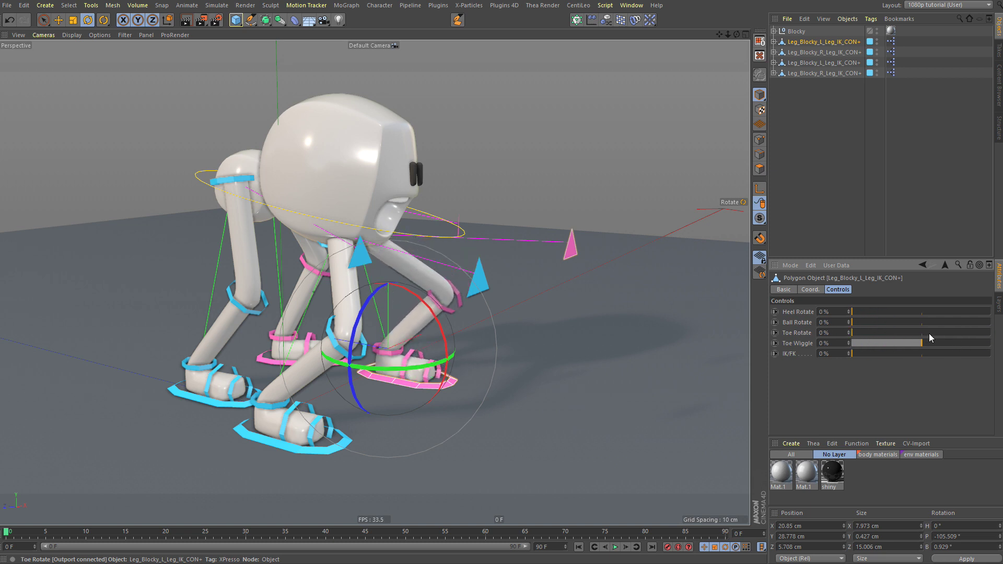
mouse_move(851, 335)
mouse_down()
mouse_move(909, 333)
mouse_move(848, 337)
mouse_up()
right_click(849, 343)
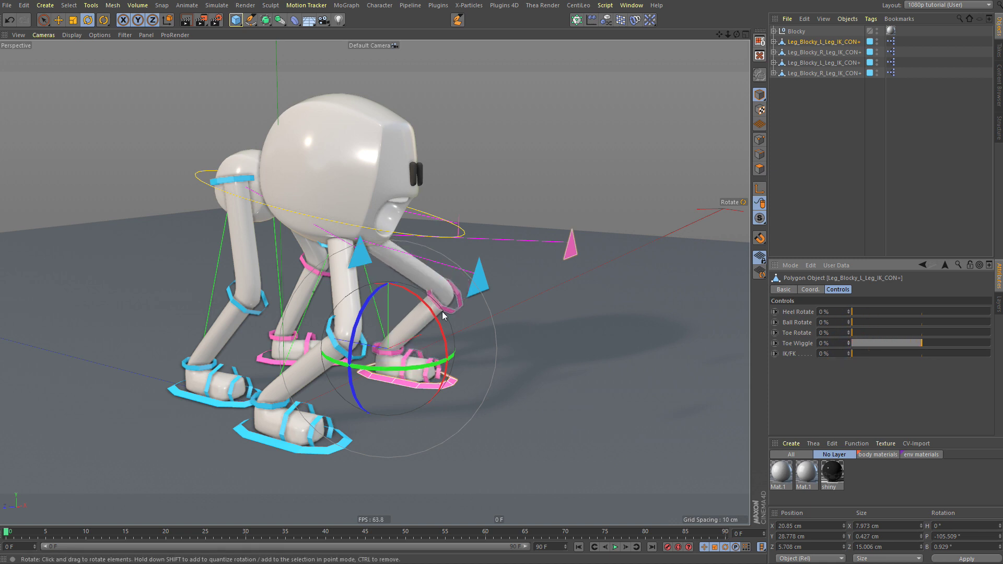
- Move Blocky to about X 4.3, Y 27.1, Z -1.2 cm and rotate it to about H 2.3°, P 0.6°, B -18.3°
alt+drag(442, 311, 344, 306)
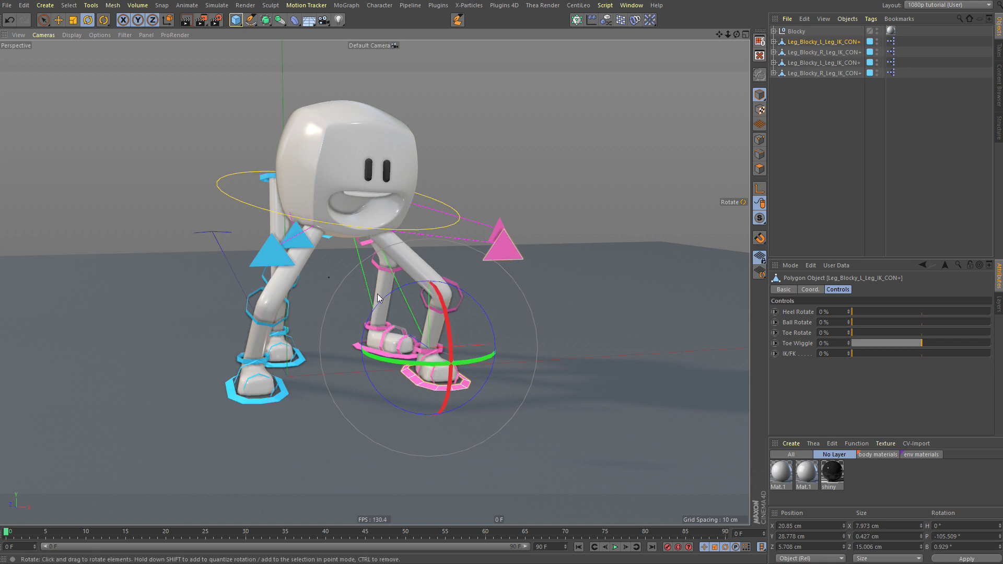
key(e)
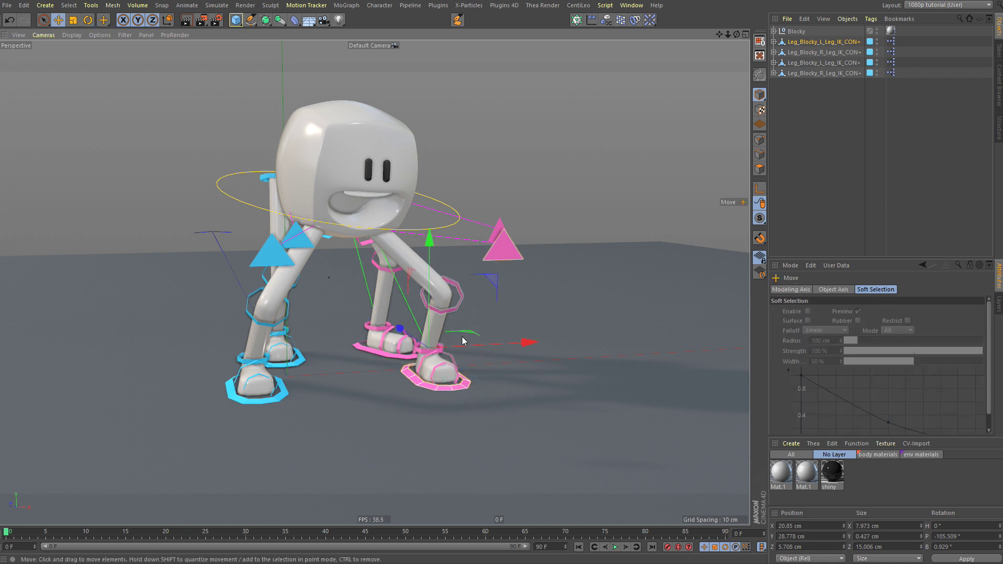
click(393, 183)
key(r)
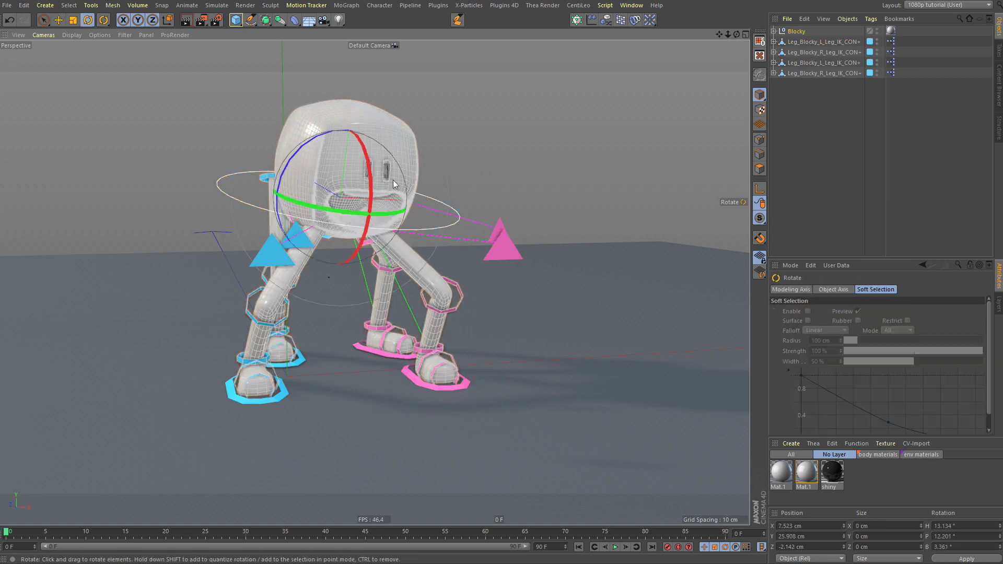
key(e)
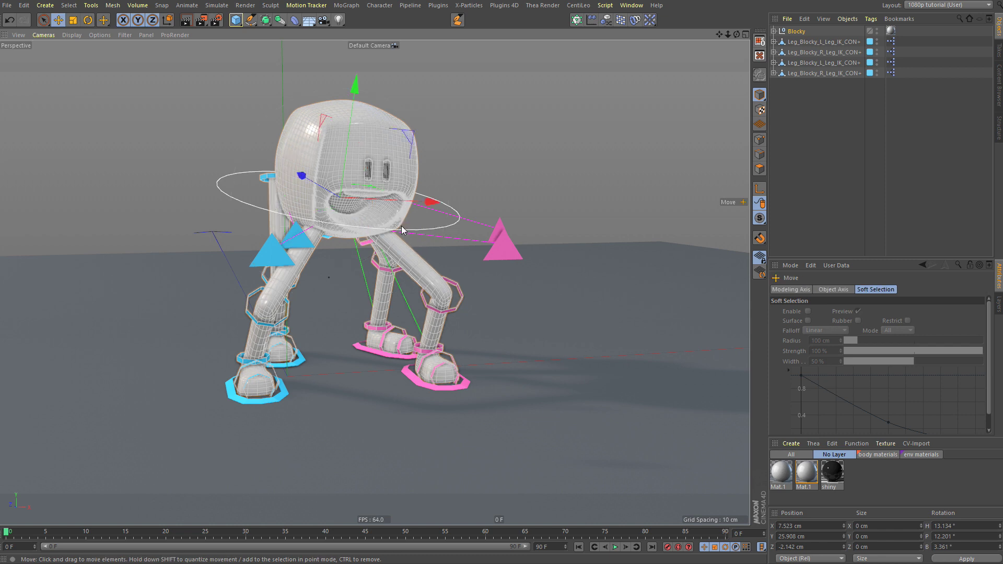
drag(401, 226, 381, 216)
key(r)
drag(415, 149, 380, 114)
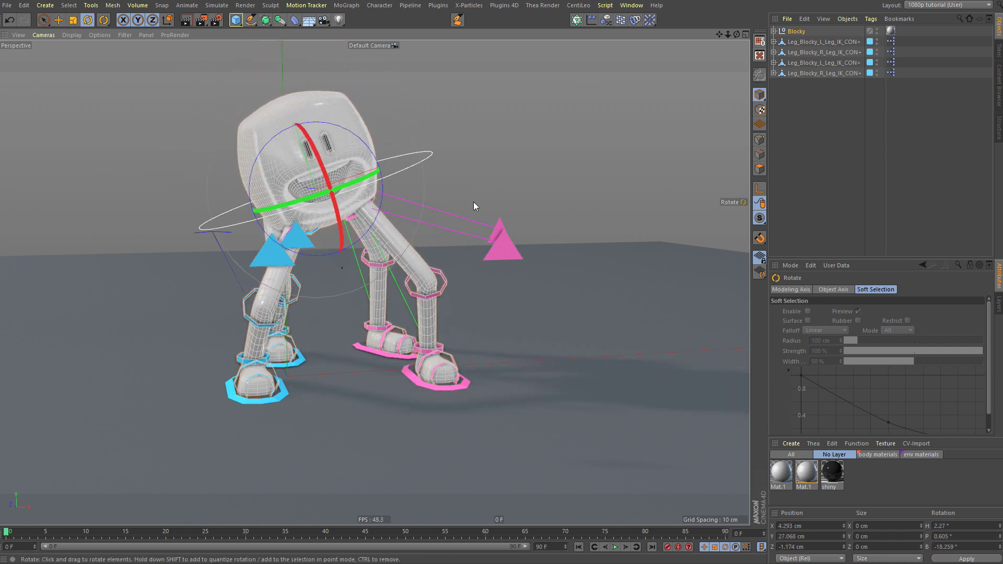
- Set the front left foot controller's IK/FK value to 100%
click(460, 387)
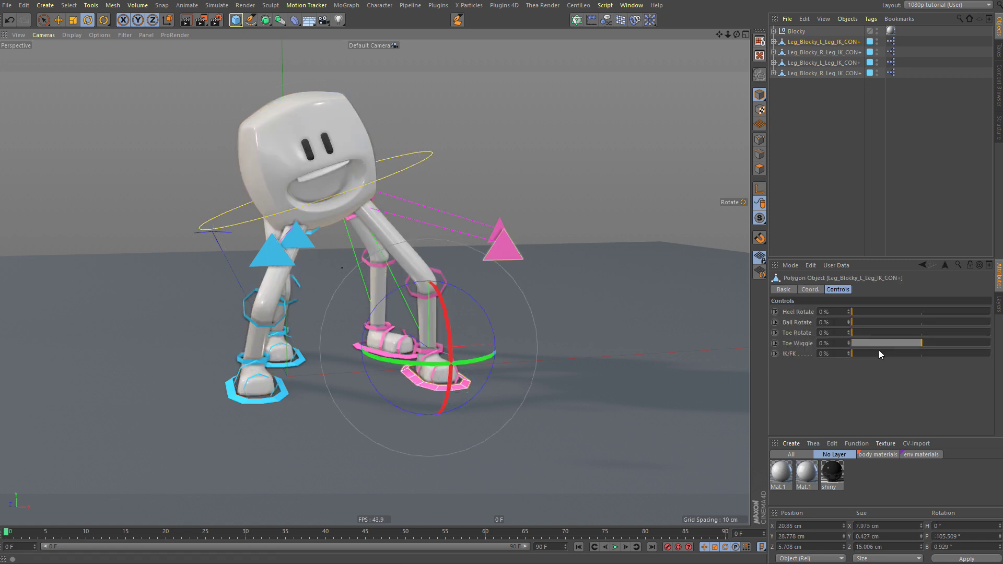
drag(881, 354, 990, 354)
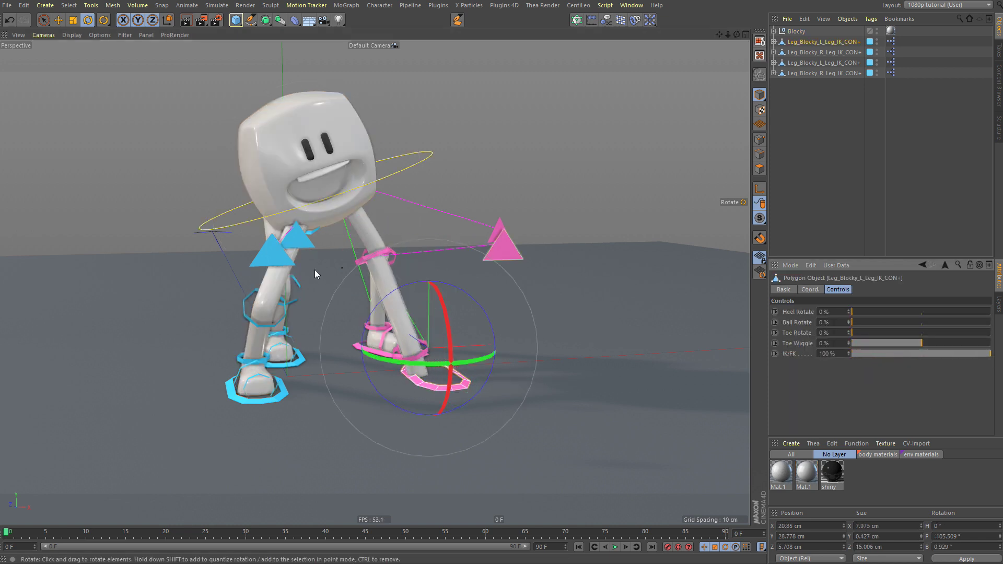
- Swing the front left leg up by rotating its upper-leg controller to about H -43°, P -40°, B -28°
mouse_move(351, 257)
alt+mouse_down()
mouse_move(400, 256)
mouse_move(361, 256)
alt+mouse_up()
scroll(359, 258, up, 4)
alt+drag(323, 309, 354, 300)
click(369, 326)
click(354, 326)
key(e)
drag(366, 395, 369, 355)
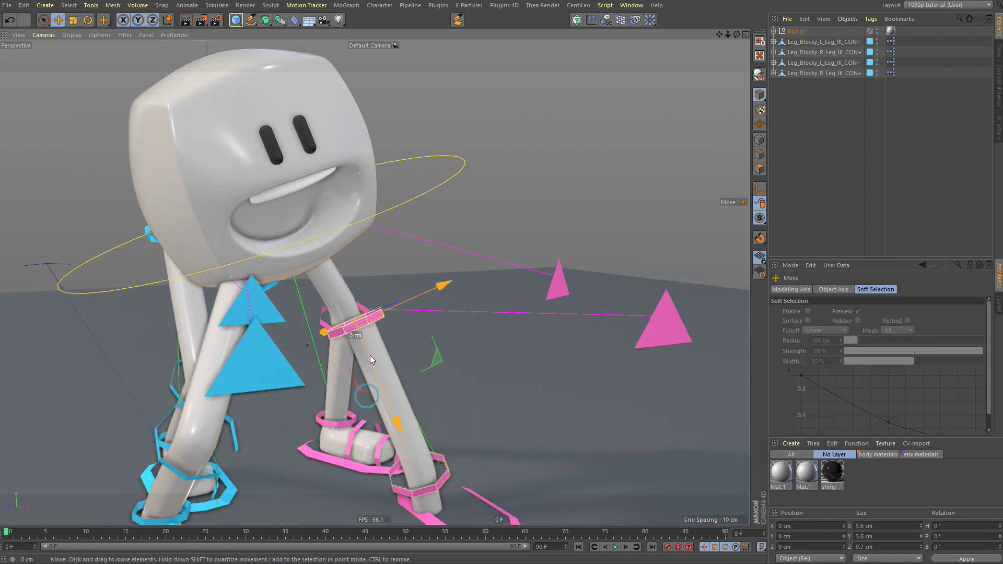
mouse_move(367, 304)
alt+mouse_down()
mouse_move(336, 315)
mouse_move(354, 309)
alt+mouse_up()
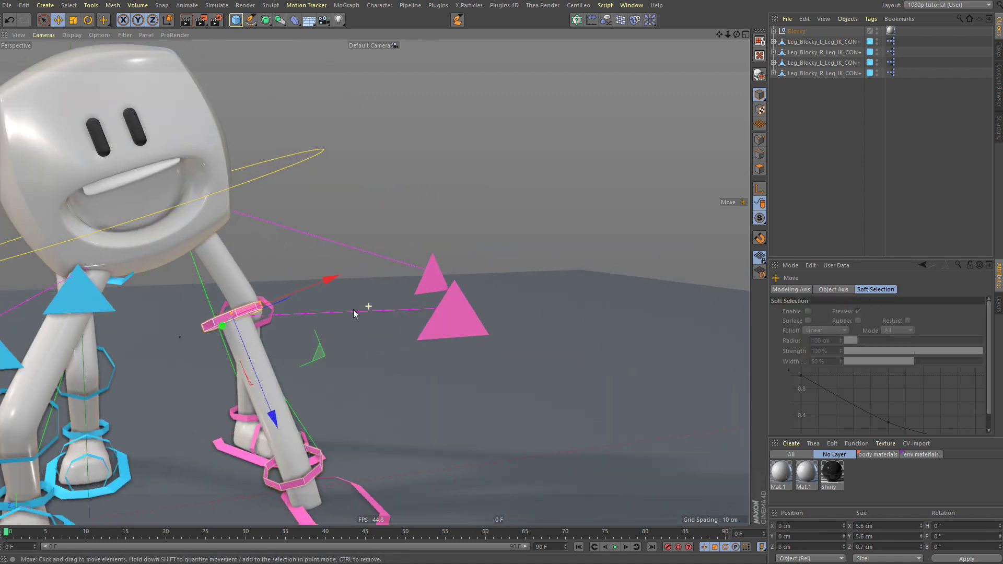
scroll(324, 317, down, 3)
key(r)
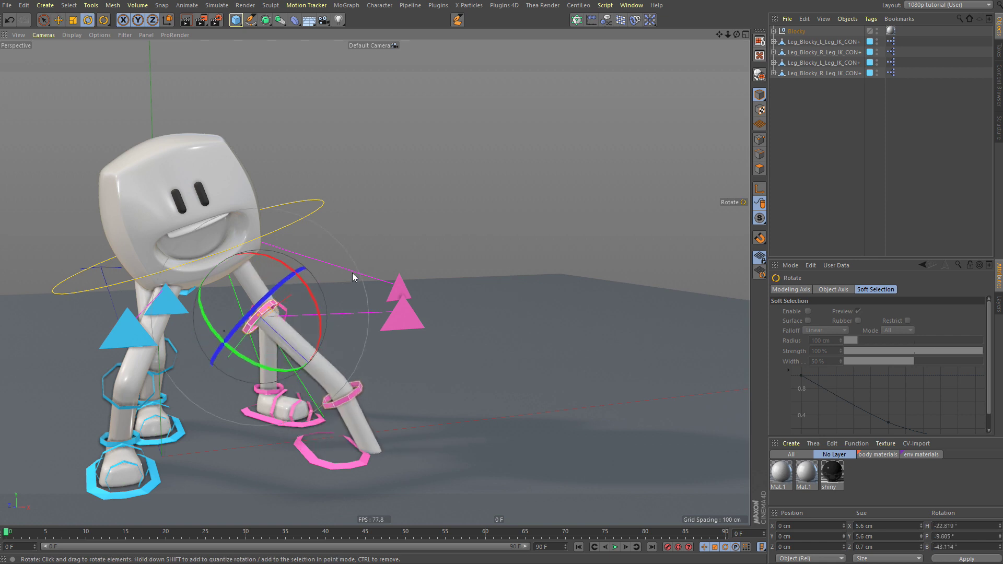
drag(352, 272, 285, 248)
- Try moving Blocky to test how the raised FK leg follows, and undo the move
click(300, 221)
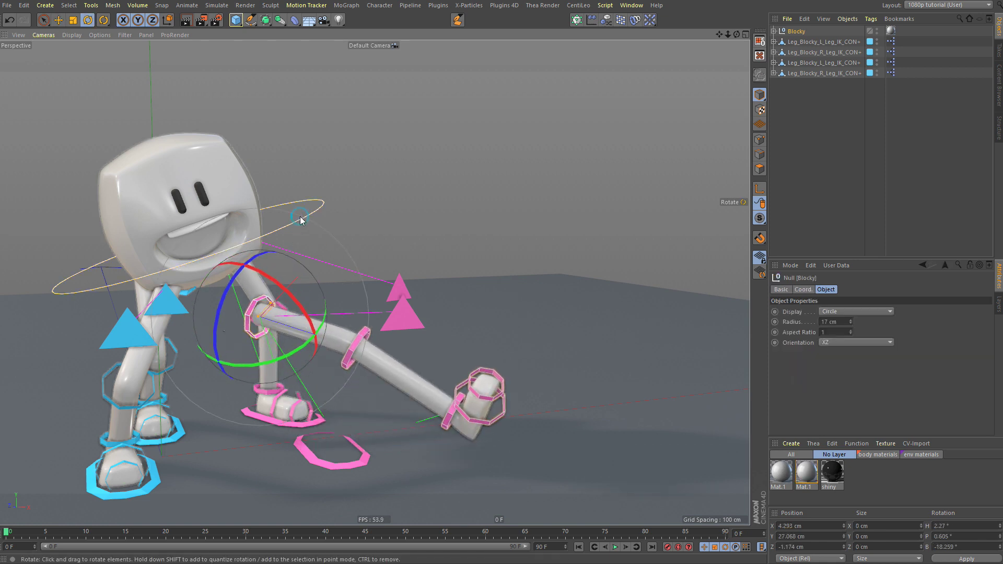
key(e)
drag(327, 274, 349, 261)
key(ctrl+z)
key(ctrl+z)
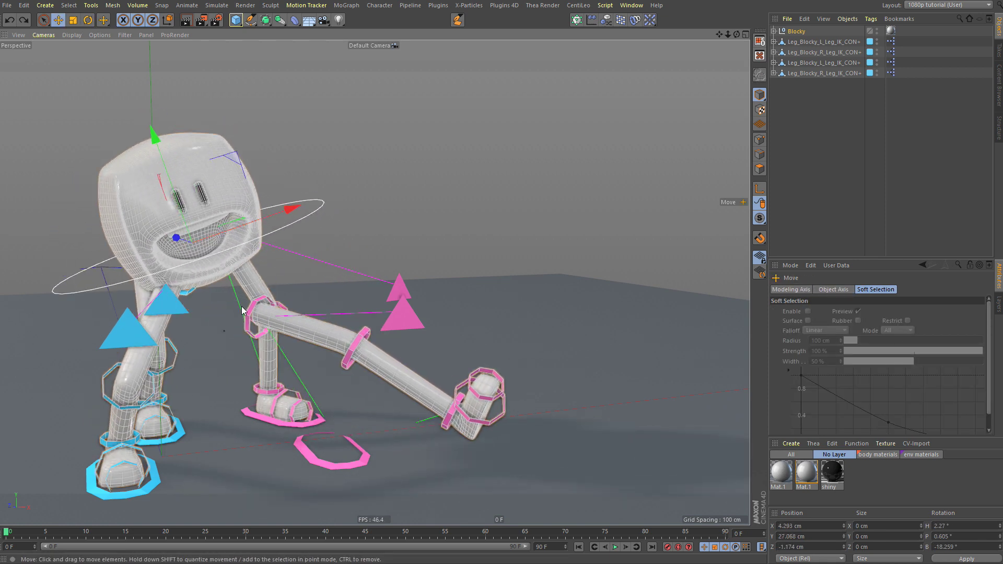
- Reposition the front left leg's Leg_Blocky_L_Controlers null to about X -0.3, Y -2.3, Z 24 cm so the leg meets the body
click(248, 302)
click(773, 31)
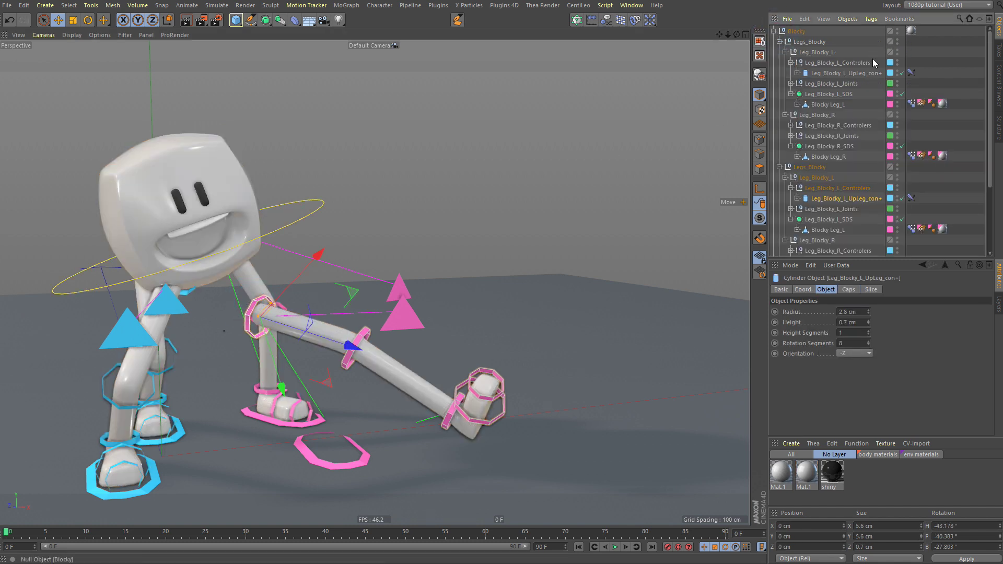
click(818, 189)
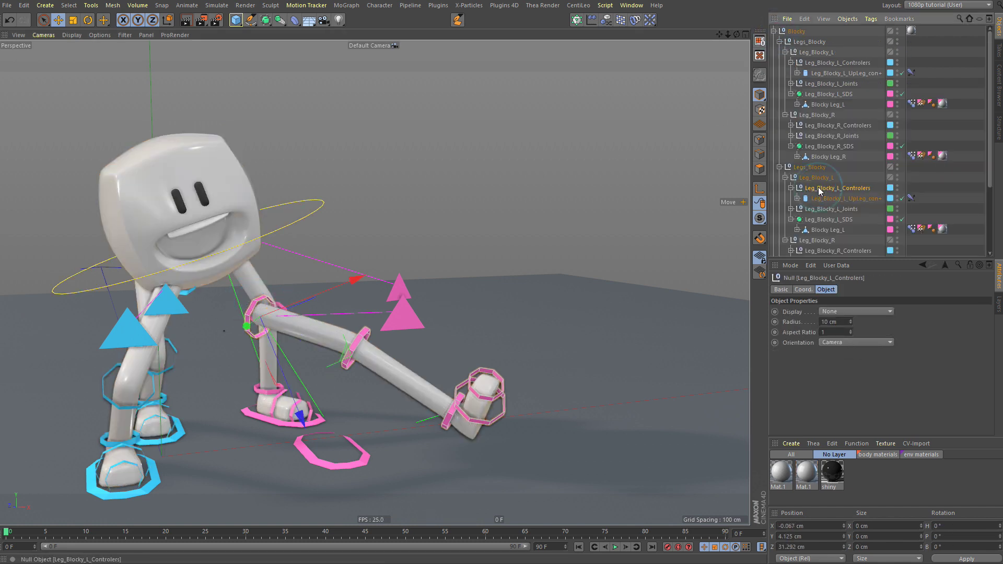
alt+right_drag(360, 421, 404, 402)
drag(232, 379, 215, 228)
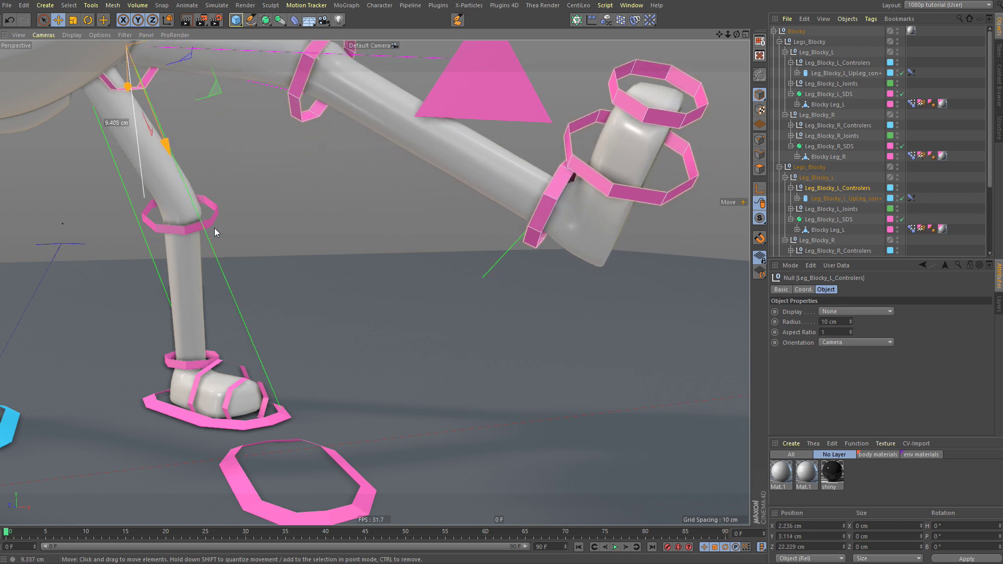
alt+right_drag(193, 152, 122, 196)
mouse_move(134, 228)
alt+mouse_down()
mouse_move(100, 230)
mouse_move(134, 228)
alt+mouse_up()
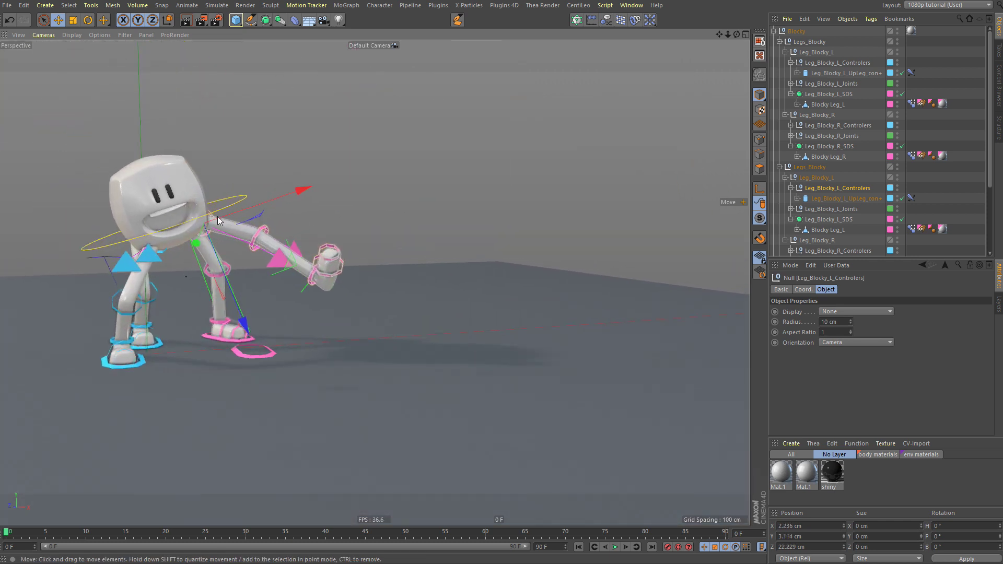
alt+drag(218, 217, 94, 239)
drag(354, 253, 328, 257)
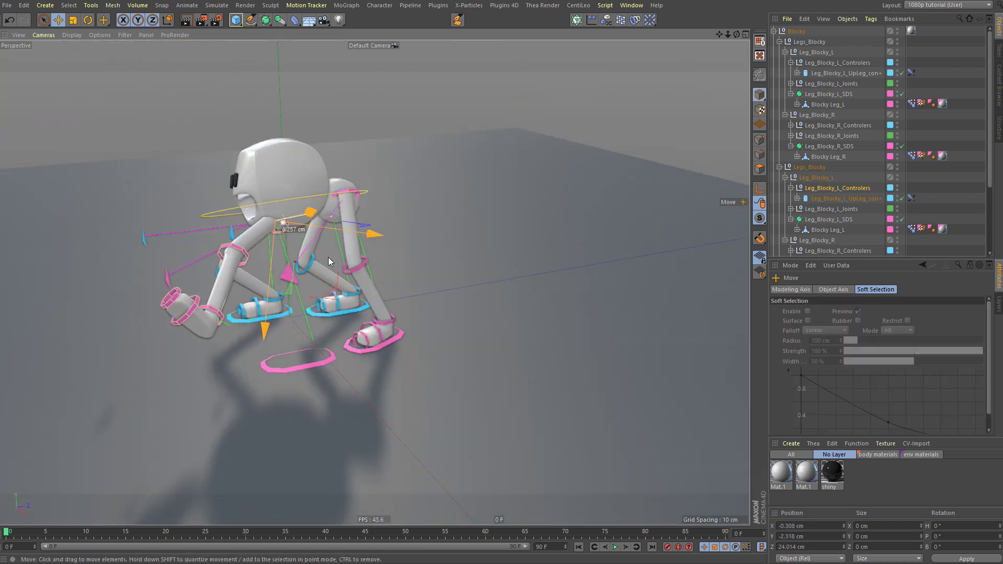
- Rotate Blocky to about H 0.4°, P 2.9°, B -10.5°, and clear the selection
alt+drag(246, 211, 387, 194)
click(325, 173)
key(r)
drag(360, 250, 377, 211)
alt+drag(284, 237, 240, 207)
alt+middle_drag(276, 207, 324, 265)
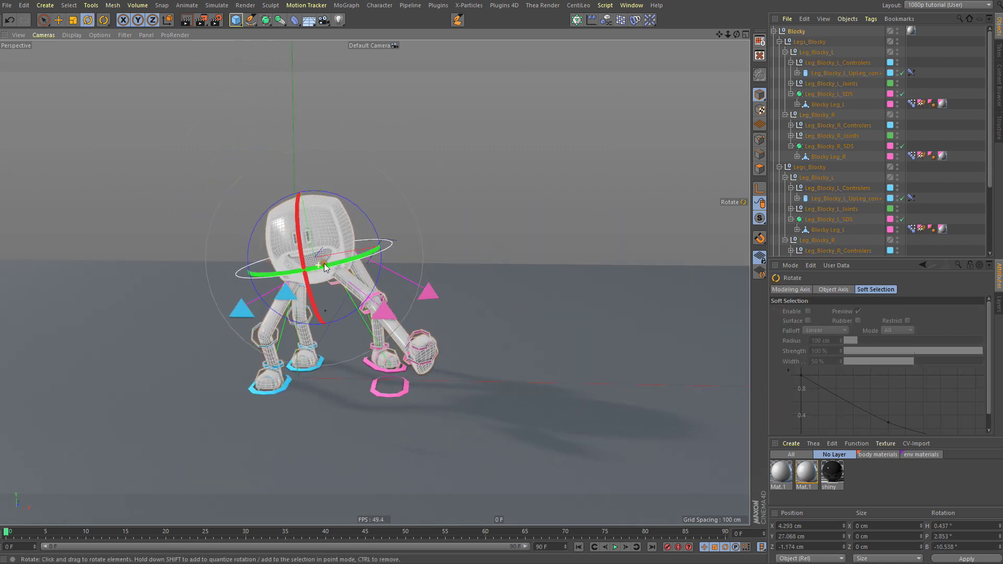
alt+right_drag(324, 264, 360, 256)
click(501, 175)
alt+drag(275, 256, 324, 240)
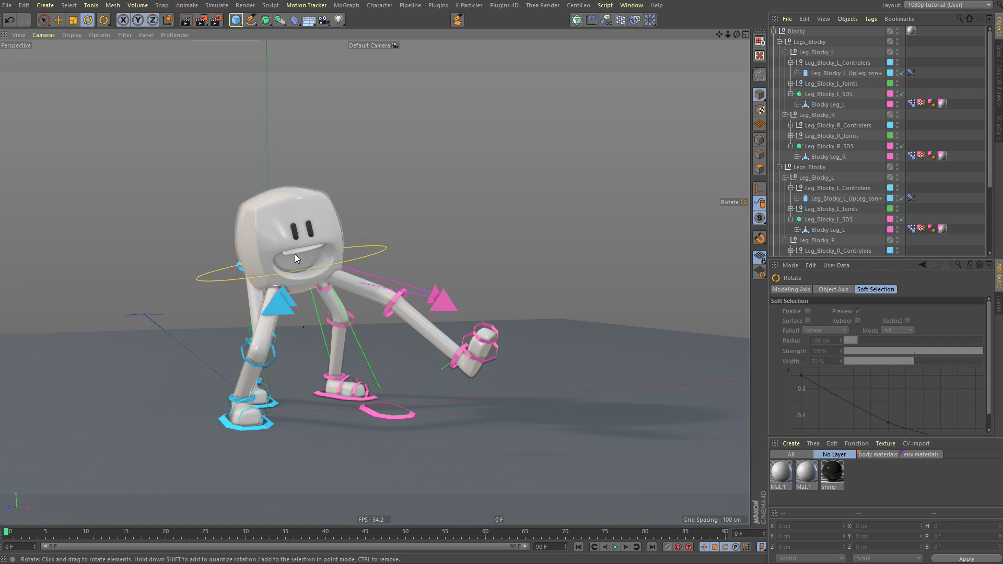
alt+drag(294, 253, 336, 279)
- Switch to the open limbs pack project and clear the selection there
key(v)
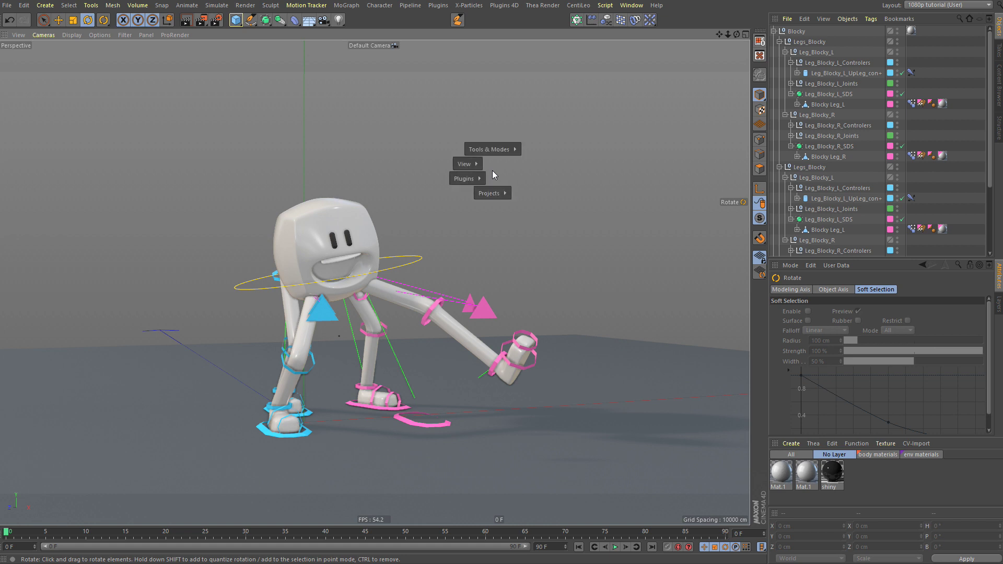
mouse_move(497, 197)
click(492, 216)
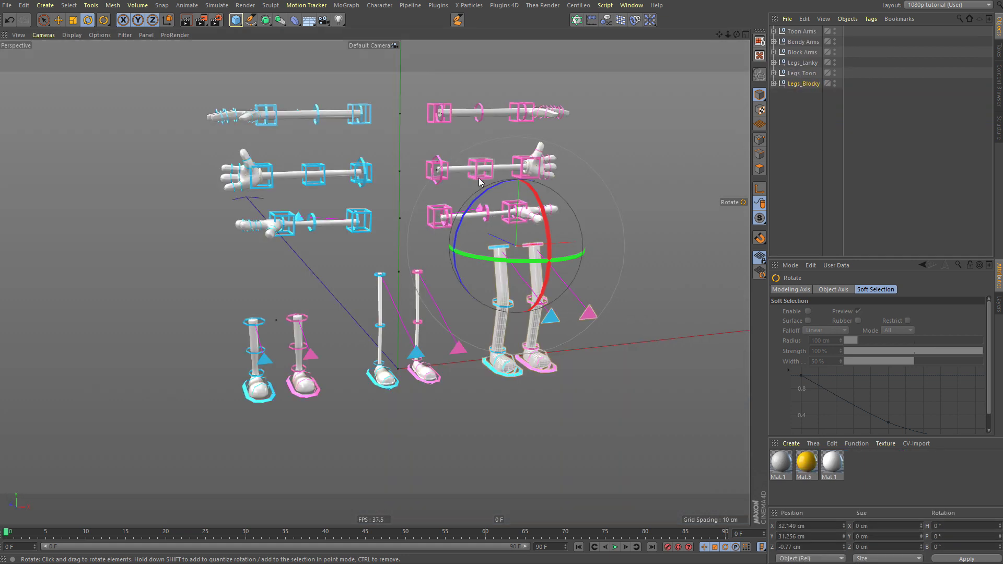
alt+right_drag(477, 177, 524, 165)
click(665, 125)
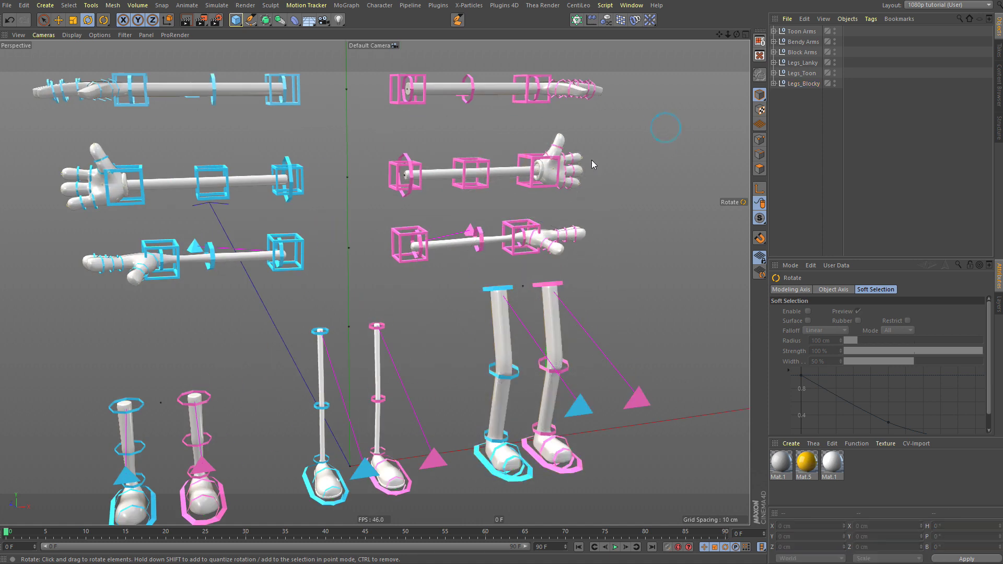
- Examine the left Block, Toon and Bendy arms, including the Bendy arm's elbow controller and the Block arm's hand controller
alt+middle_drag(592, 160, 567, 195)
scroll(548, 196, down, 3)
click(501, 164)
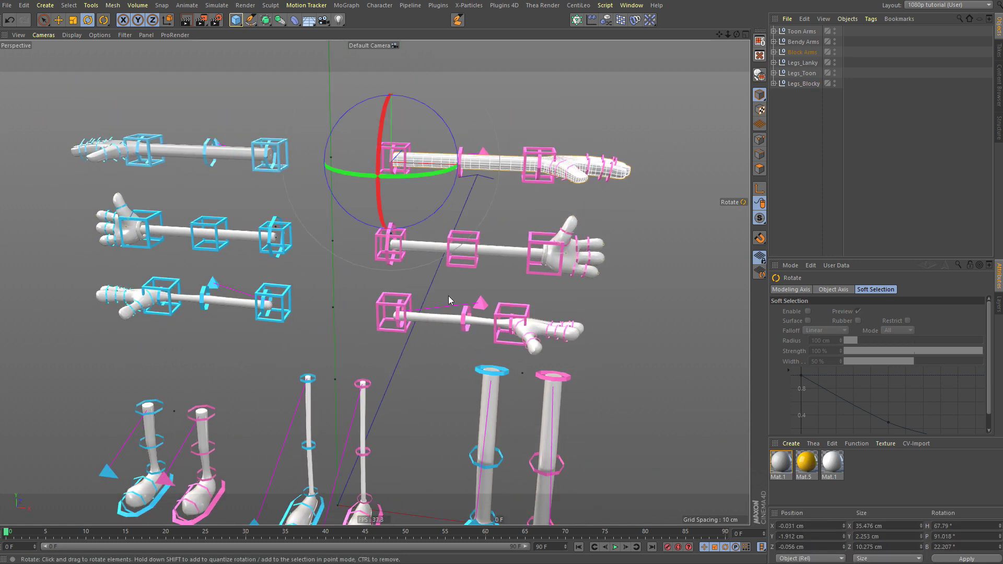
click(433, 326)
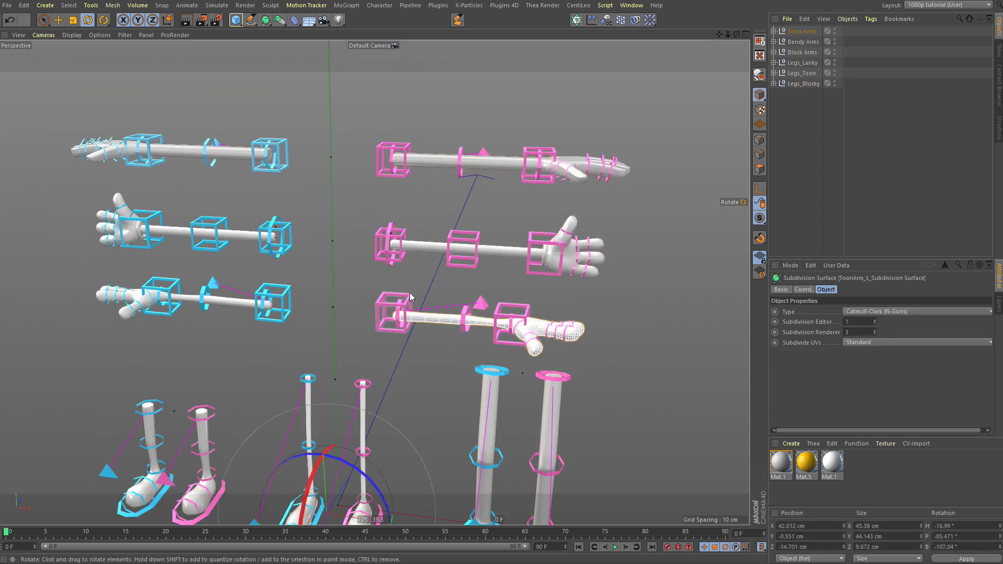
click(473, 237)
scroll(479, 241, up, 2)
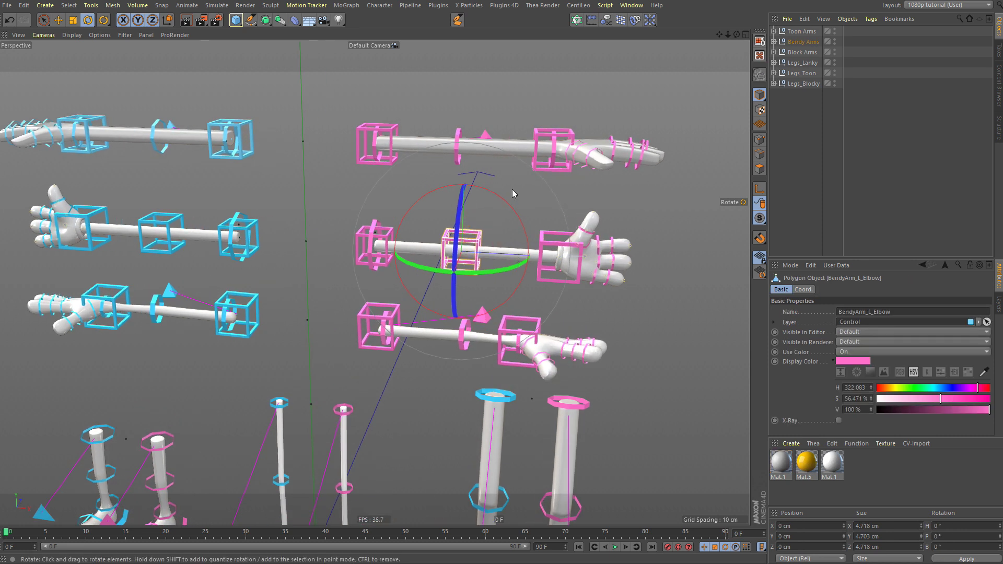
click(546, 167)
alt+drag(519, 170, 532, 181)
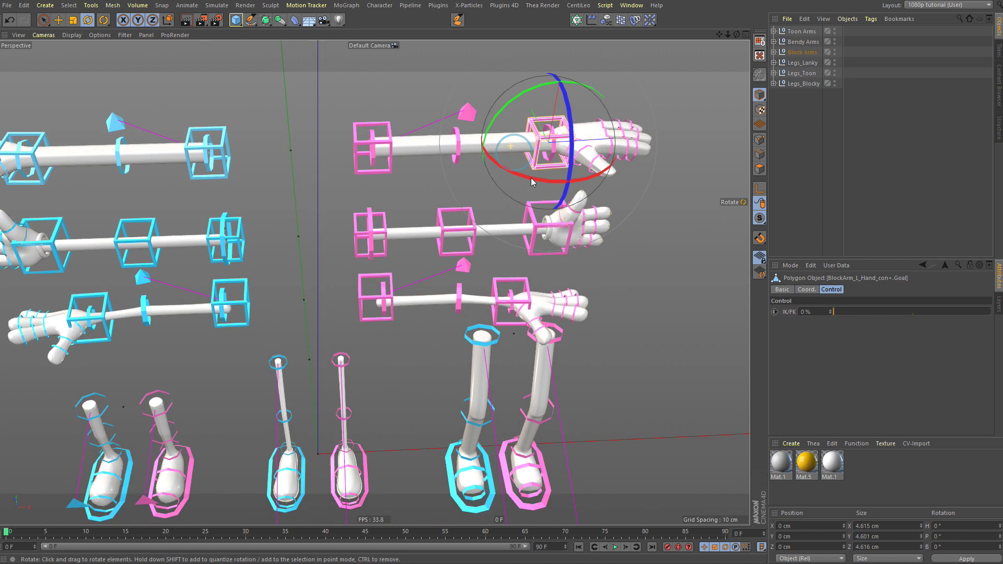
- Try rotating the left Block arm from its shoulder controller, and undo the rotation
click(391, 173)
drag(388, 203, 389, 240)
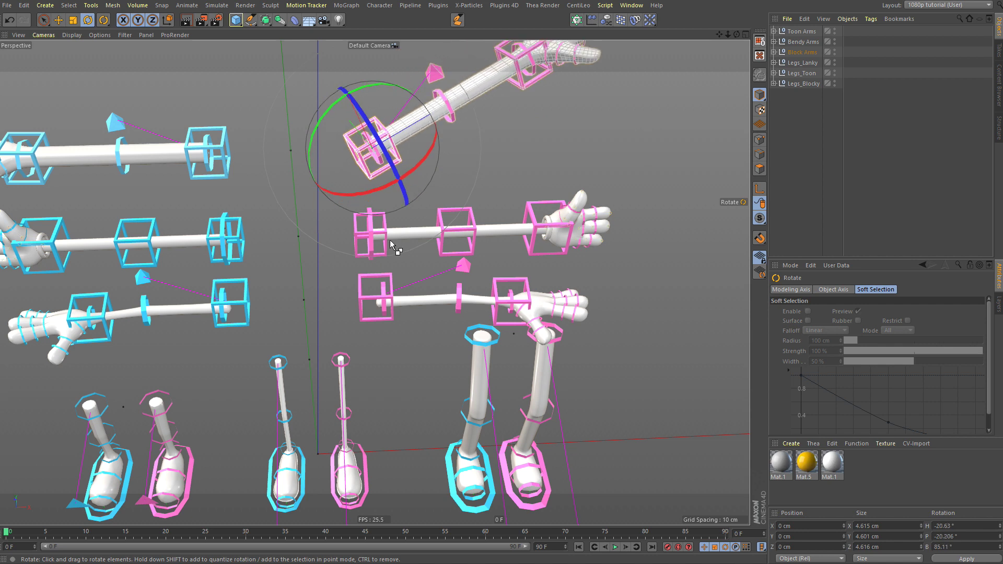
key(ctrl+z)
- Rotate the left Bendy arm's base controller to about H -20°, P -20°, B -2°
click(355, 251)
drag(496, 189, 499, 241)
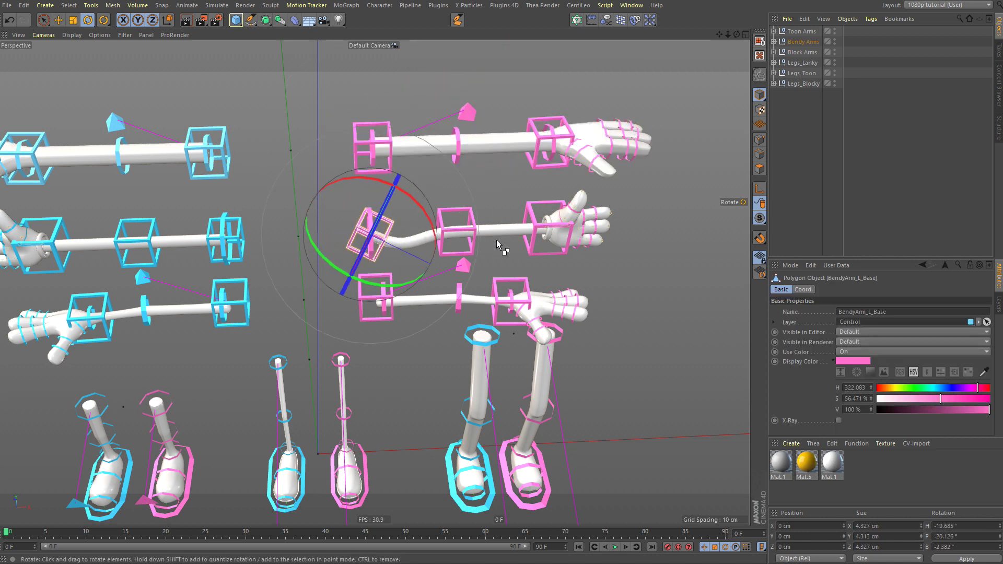
- Undo the base controller rotation, then try rotating the whole left Bendy arm from its shoulder piece and undo that too
key(ctrl+z)
click(341, 200)
click(371, 212)
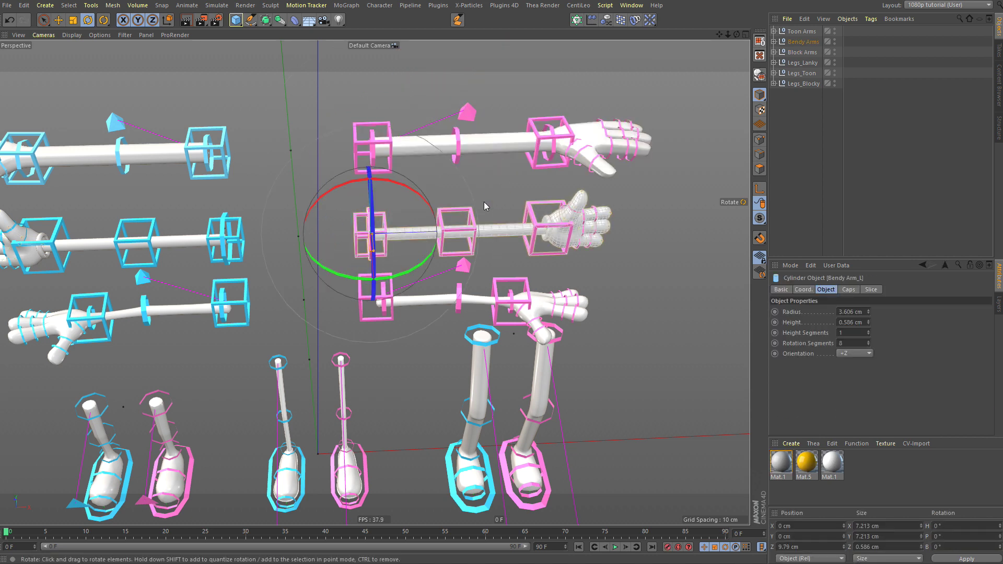
drag(486, 206, 450, 128)
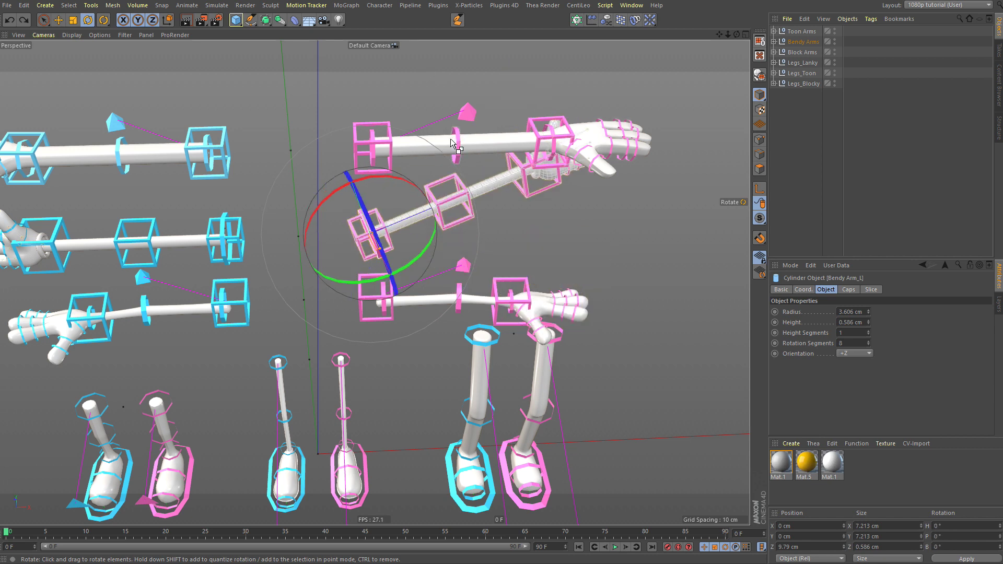
key(ctrl+z)
alt+drag(432, 288, 423, 238)
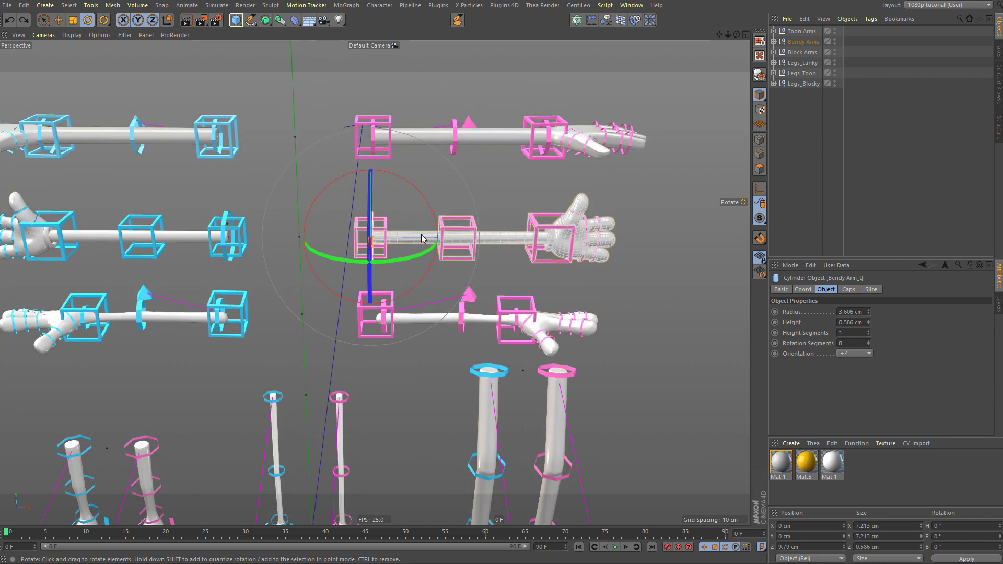
- Try rotating the left Block arm's hand controller, and undo the change
click(535, 123)
key(e)
alt+drag(530, 184, 584, 172)
key(r)
drag(654, 172, 30, 95)
key(ctrl+z)
key(ctrl+z)
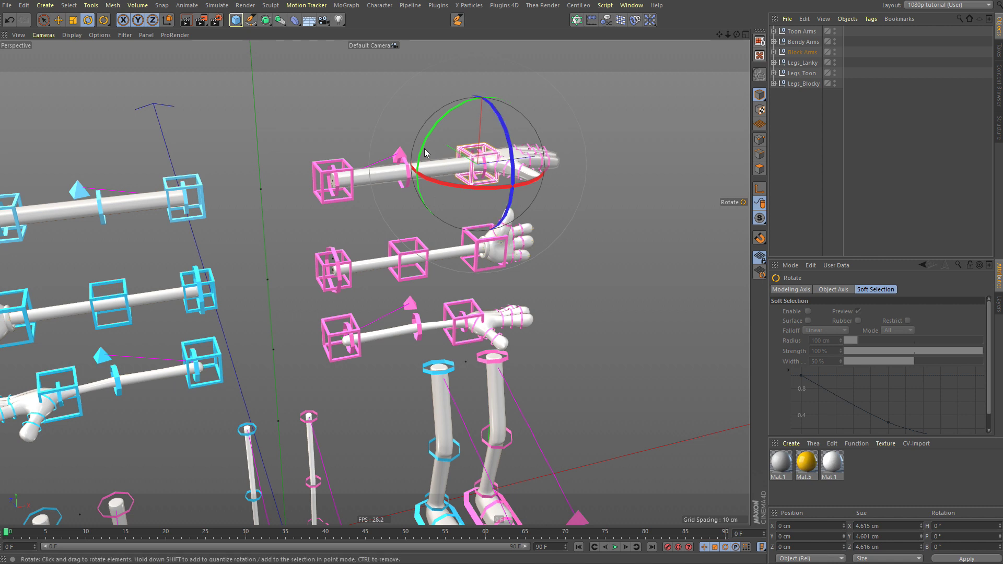
- Stretch the left Bendy arm by moving its hand controller about 41 cm outward
alt+drag(477, 186, 415, 278)
click(400, 233)
key(e)
mouse_move(372, 247)
mouse_down()
mouse_move(368, 207)
mouse_move(377, 257)
mouse_move(371, 248)
mouse_up()
click(478, 270)
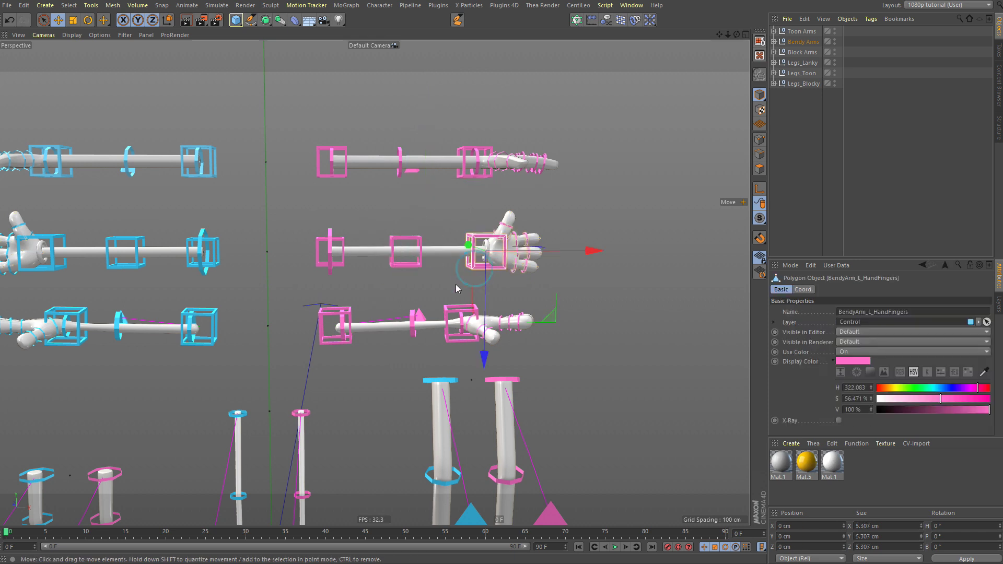
alt+middle_drag(456, 289, 365, 280)
key(e)
drag(324, 287, 555, 271)
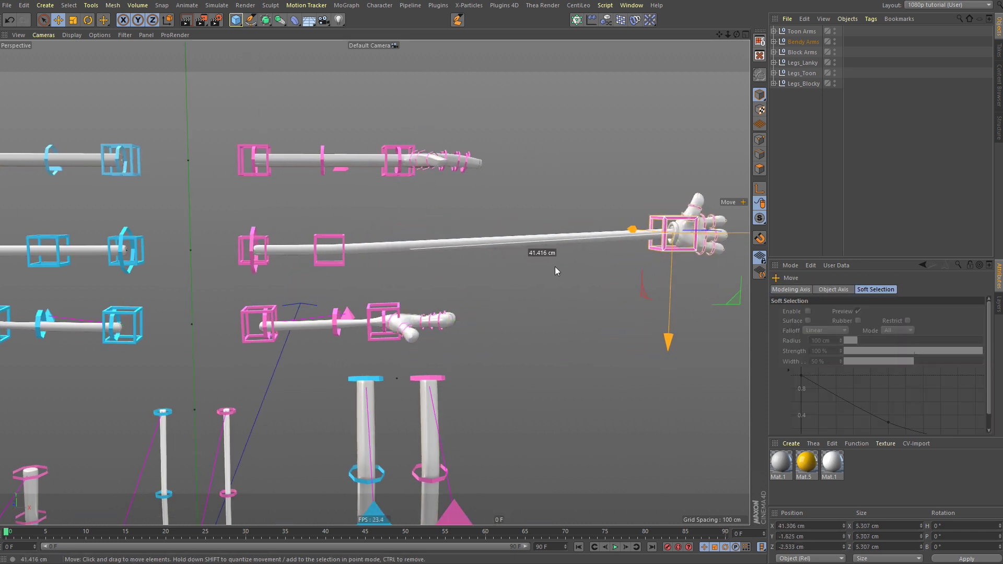
- Rotate and raise the left Bendy arm's hand, and pull its elbow controller about 33 cm outward and down
key(r)
drag(611, 143, 569, 222)
key(e)
drag(652, 321, 605, 221)
drag(345, 263, 473, 343)
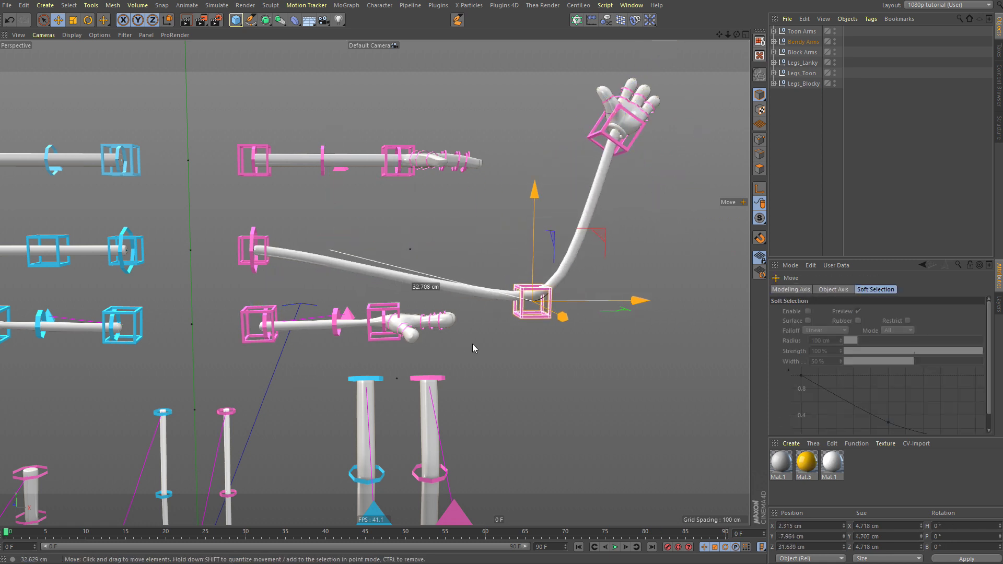
- Rotate the left Bendy arm's elbow and move it inward, and bring the hand controller to about X 17, Y 0, Z -7 cm
key(r)
drag(531, 139, 593, 158)
key(e)
drag(563, 373, 456, 325)
drag(618, 159, 504, 268)
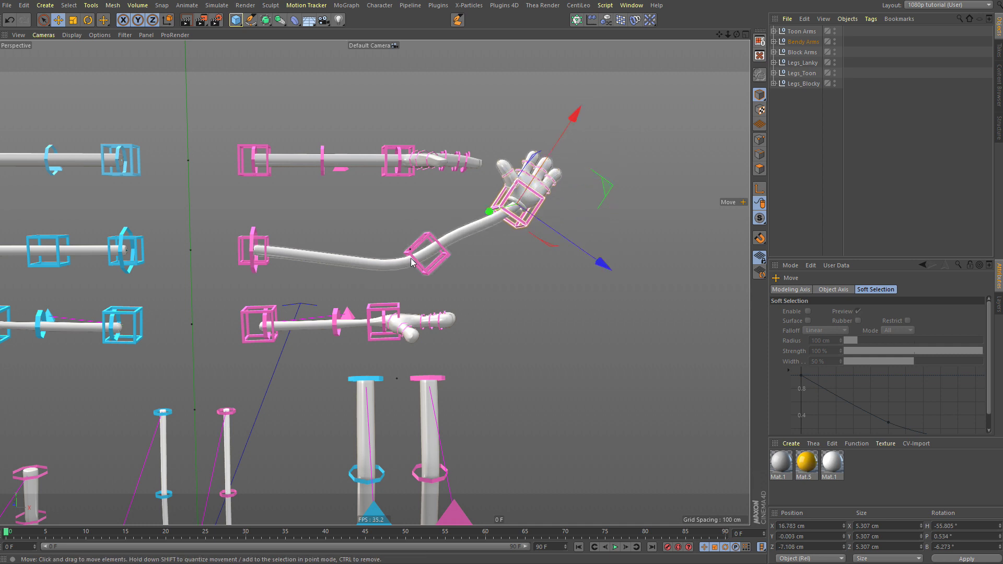
- Bend the left Bendy arm into an S-curve with its elbow controller at about X 0.6, Y -1.3, Z 10 cm and H -10°, P -65°, B -3°
drag(438, 265, 424, 284)
key(r)
drag(492, 160, 386, 360)
key(e)
drag(343, 278, 364, 283)
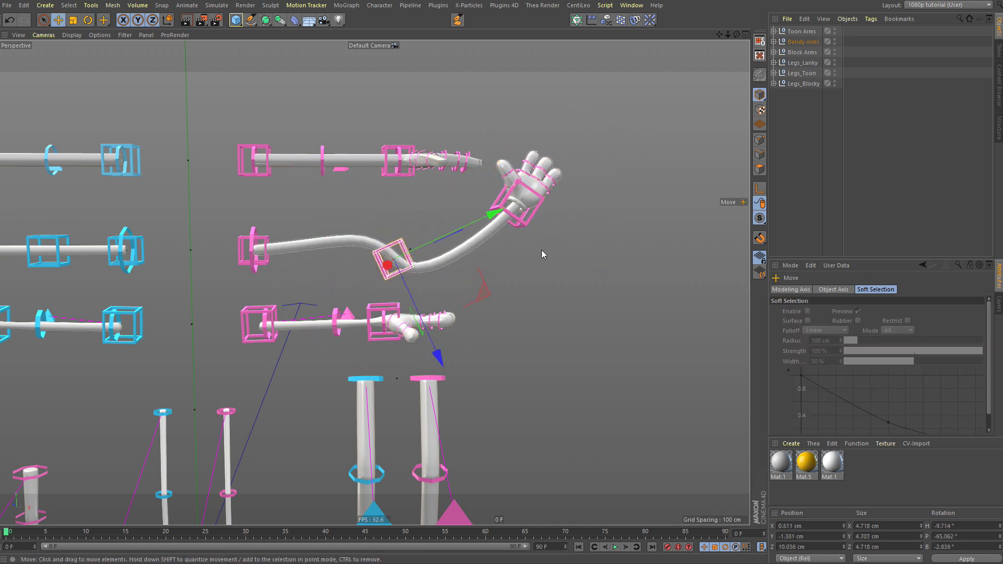
click(560, 277)
alt+middle_drag(349, 277, 470, 290)
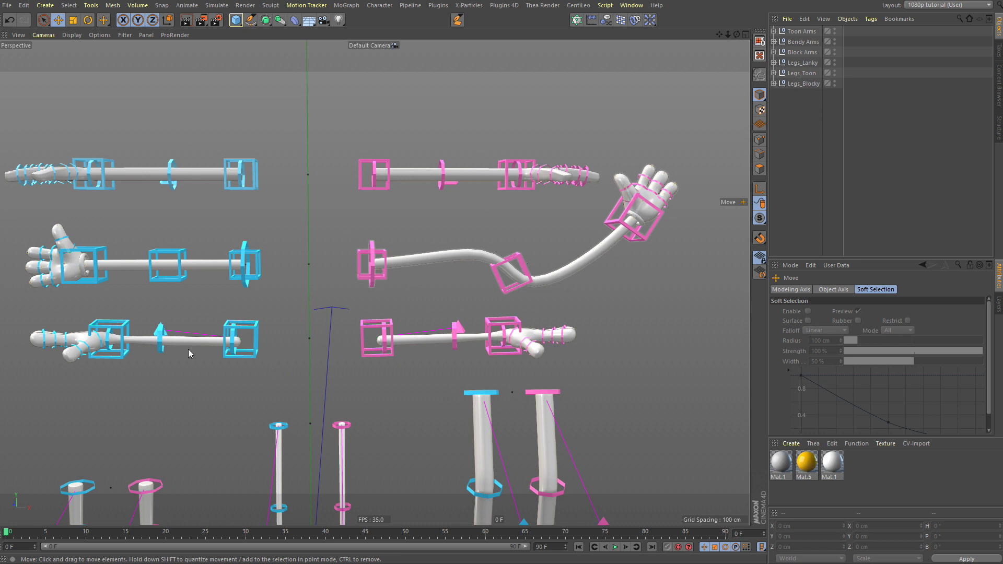
- Copy the Bendy Arms group and paste it into the Blocky Character.c4d project
click(308, 266)
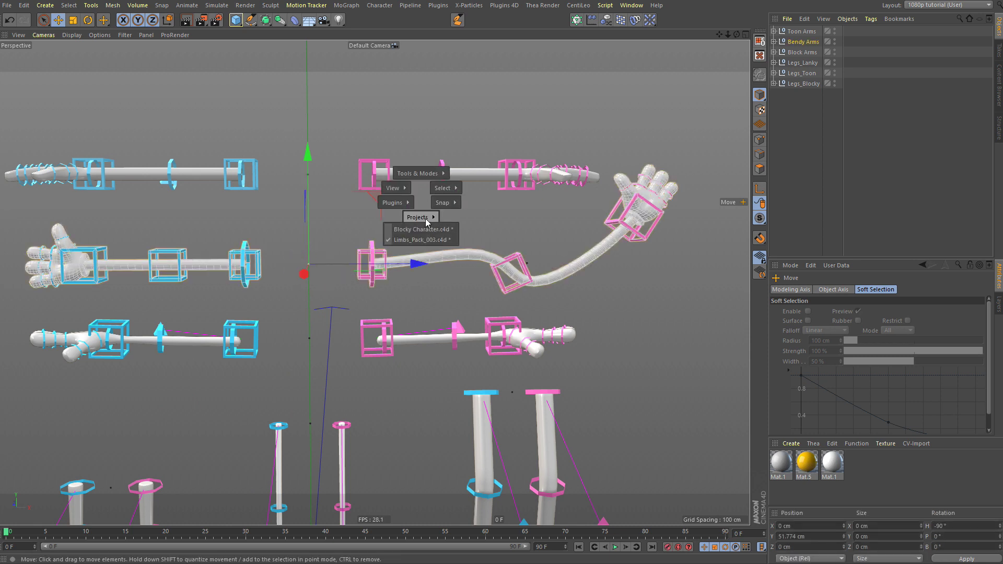
click(429, 235)
key(v)
click(427, 236)
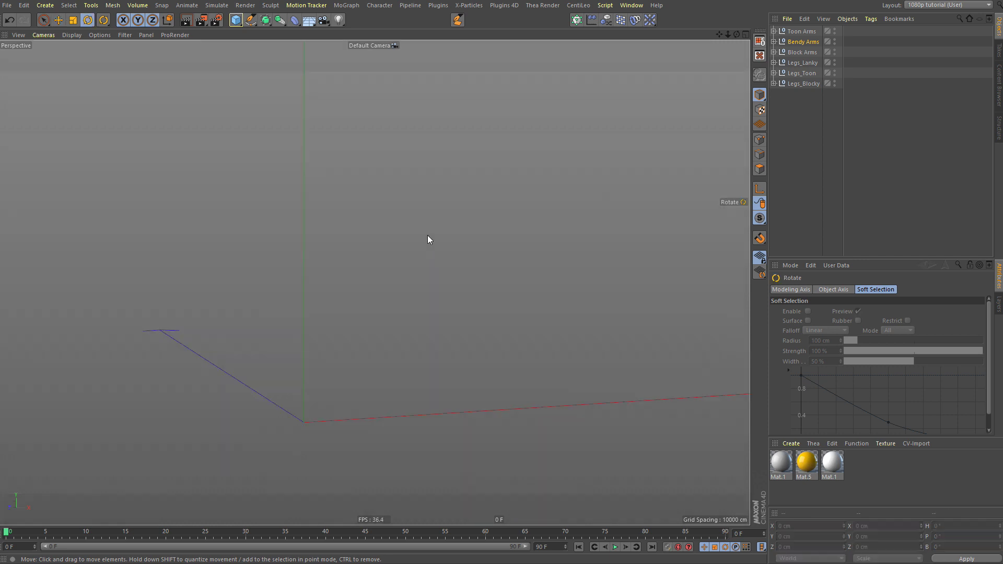
key(ctrl+v)
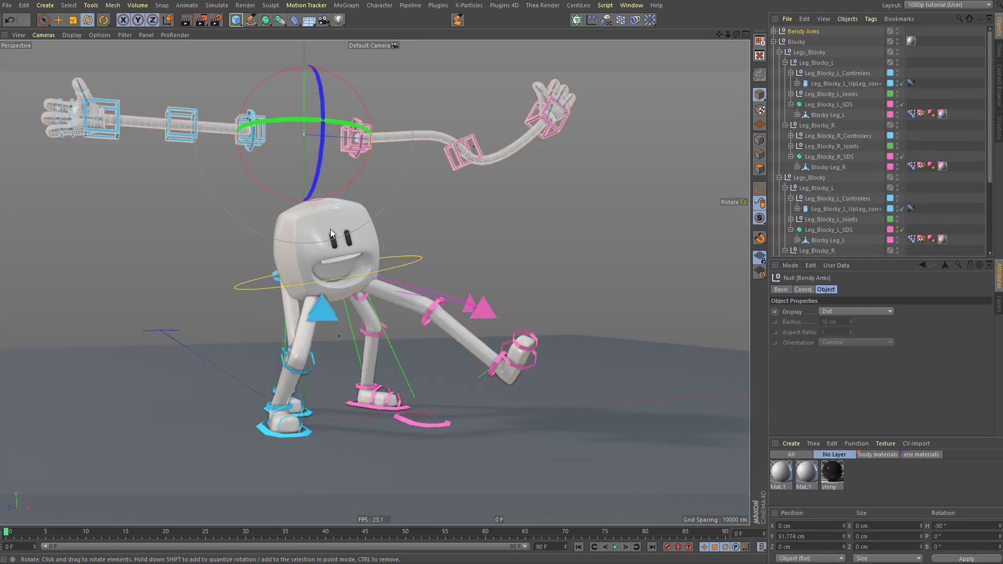
- Move the pasted Bendy Arms down to the character's body, at about X 2.8, Y 33.2, Z -0.9 cm
key(e)
drag(294, 153, 277, 228)
scroll(278, 265, up, 5)
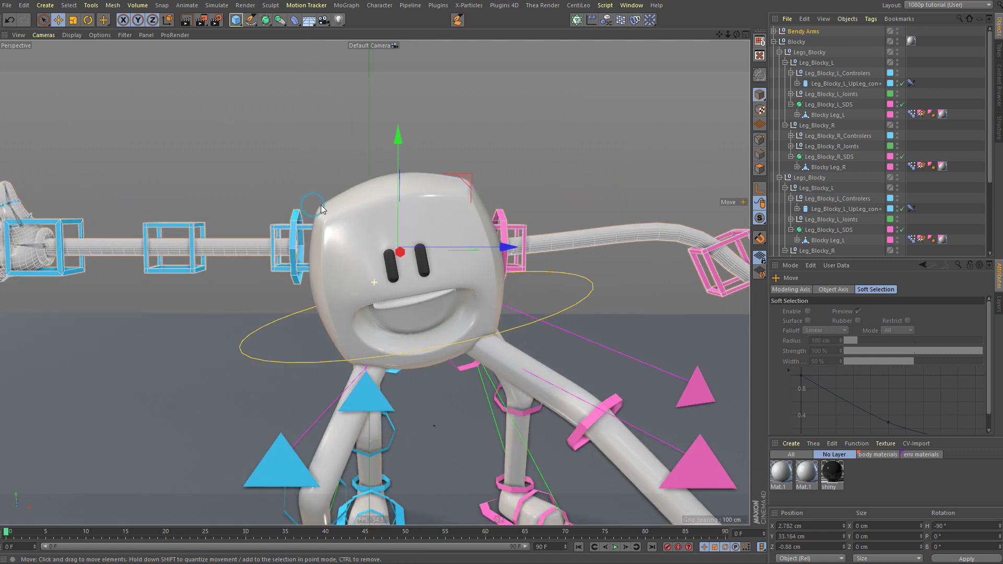
- Seat the right Bendy arm's shoulder in the body and tilt the left arm's shoulder up to about P 15°
click(296, 212)
click(297, 211)
drag(348, 222, 515, 210)
click(505, 217)
key(r)
drag(593, 208, 578, 188)
- Parent the Bendy Arms group under the Blocky object and clear the selection
click(797, 32)
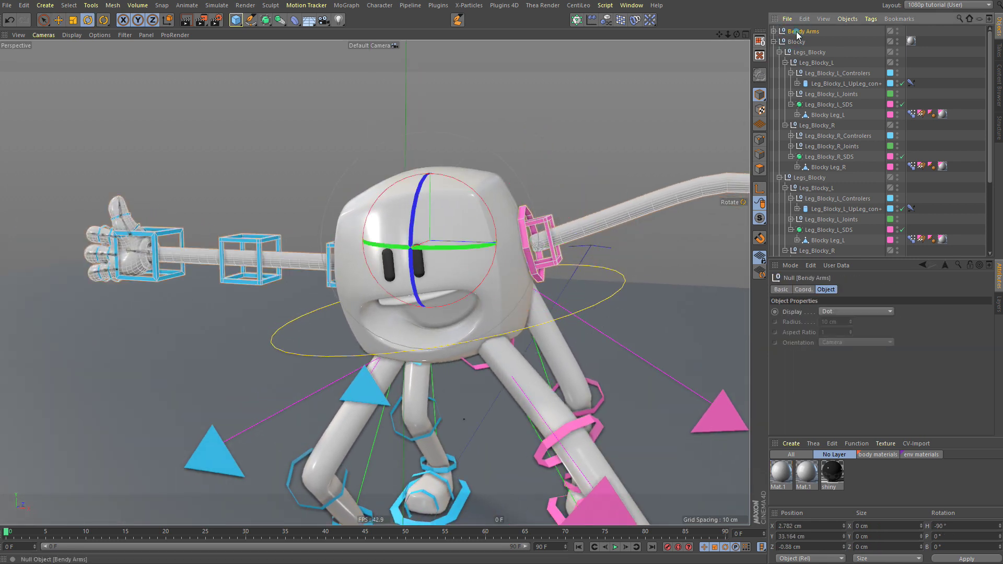
click(569, 164)
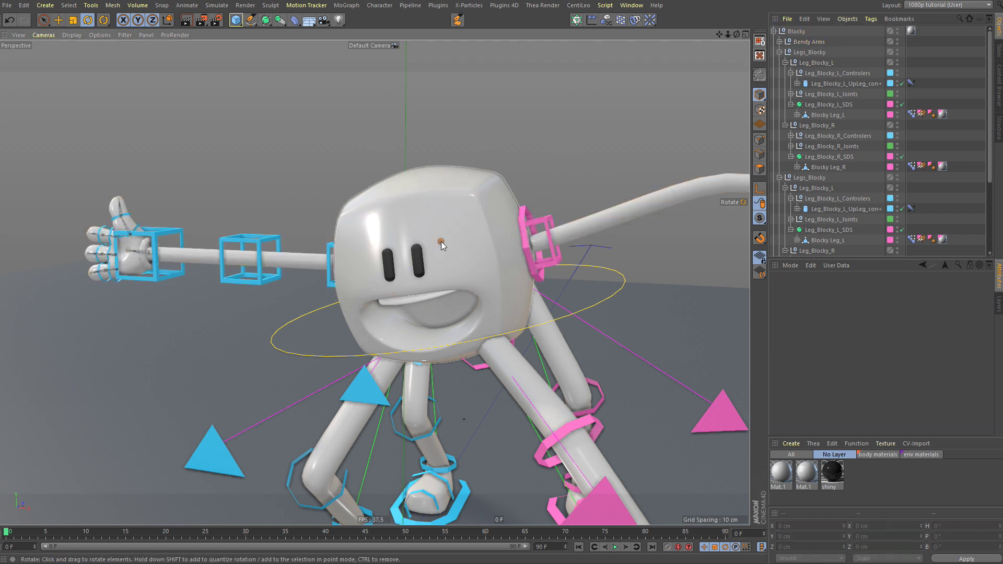
key(ctrl+shift+z)
key(ctrl+shift+z)
key(ctrl+shift+z)
- Move and rotate the whole Blocky character together with its attached arms and legs
click(798, 30)
key(e)
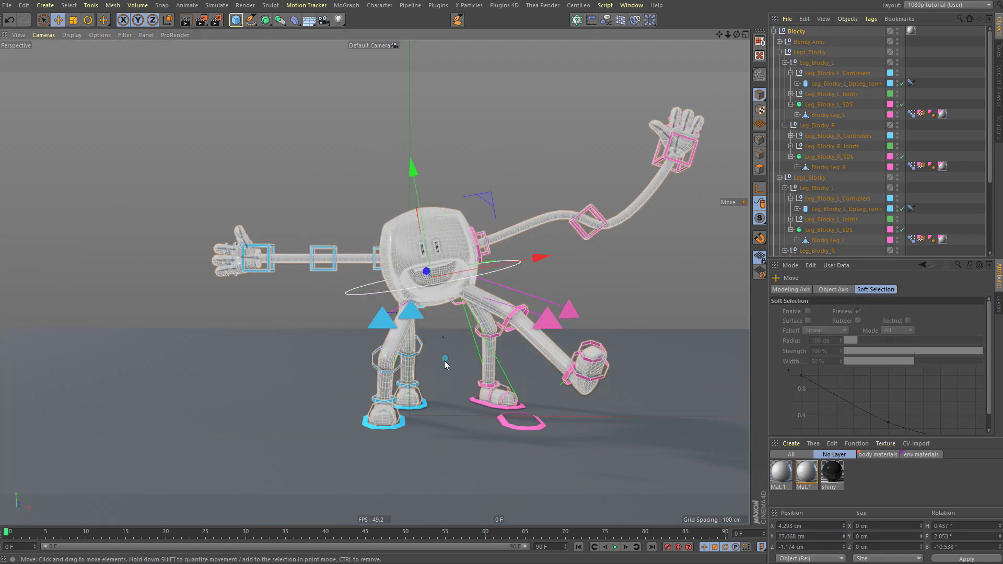
mouse_move(443, 356)
mouse_down()
mouse_move(466, 348)
mouse_move(460, 362)
mouse_move(448, 360)
mouse_up()
key(r)
drag(576, 244, 498, 124)
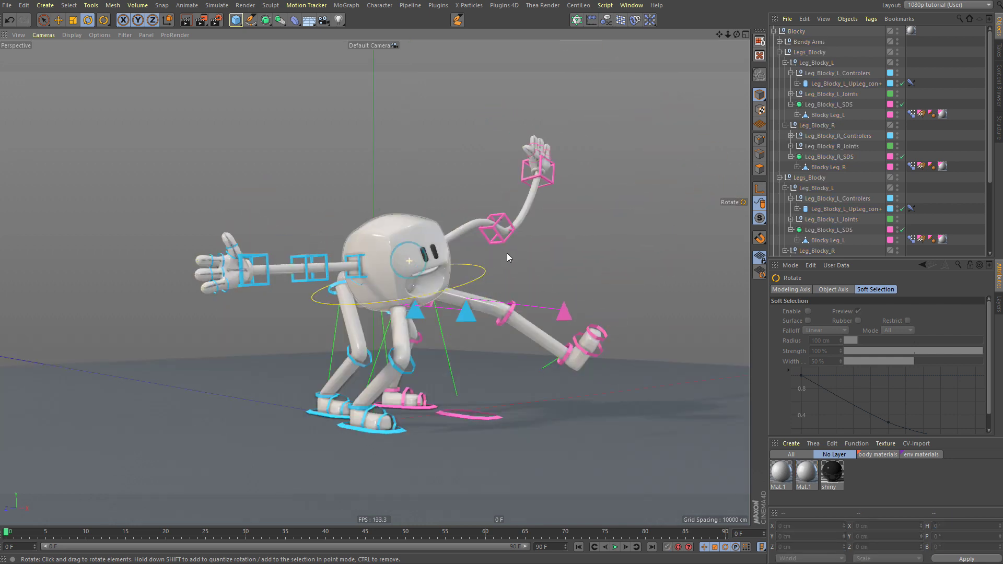
alt+drag(507, 253, 365, 278)
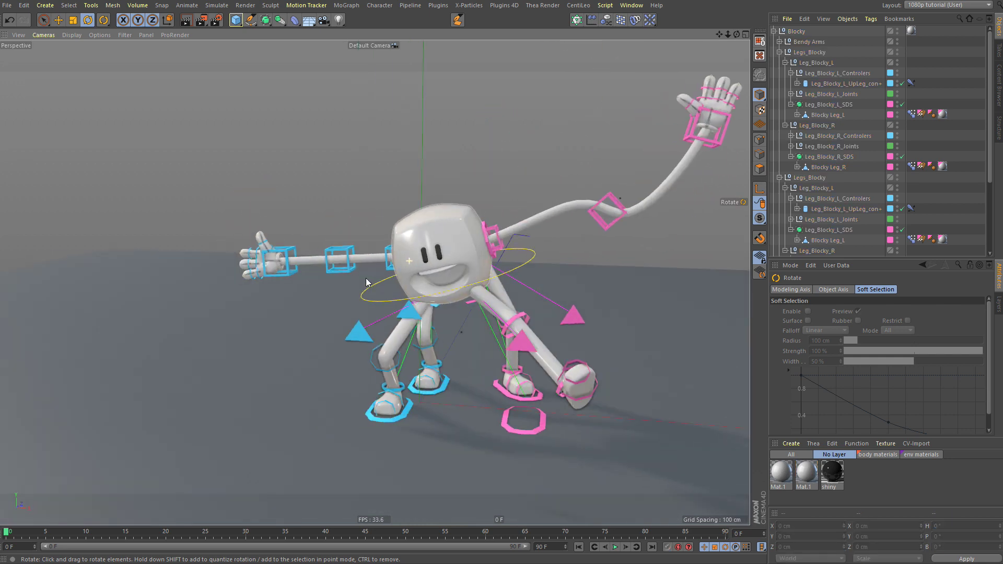
- Duplicate the left Bendy arm and place the copy on top of the body at about Y 7, Z -0.4 cm, rotated to P 107°
alt+right_drag(445, 196, 479, 189)
click(508, 237)
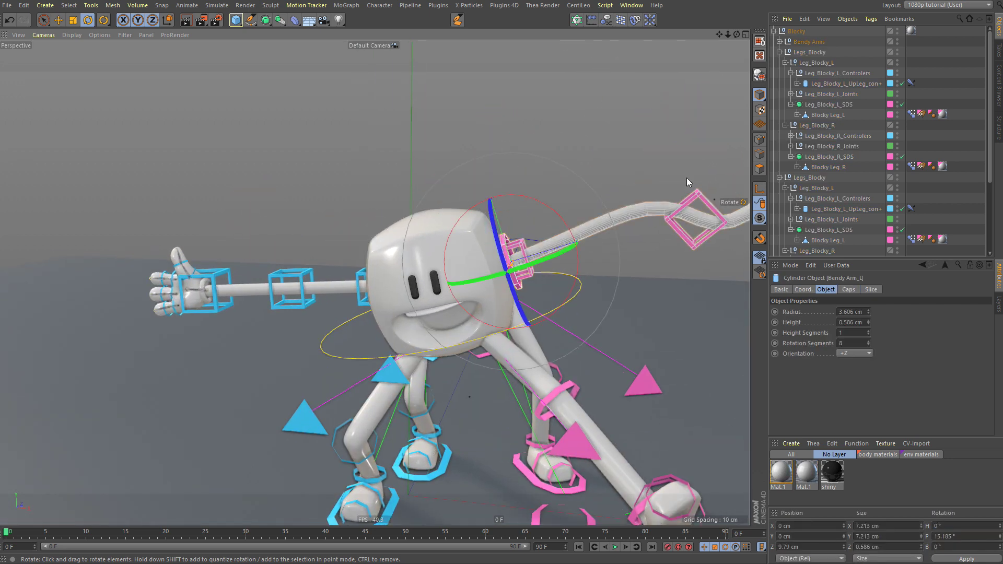
key(e)
alt+drag(564, 259, 327, 125)
key(r)
alt+middle_drag(561, 175, 572, 197)
alt+right_drag(572, 192, 491, 154)
alt+middle_drag(491, 154, 546, 179)
click(545, 178)
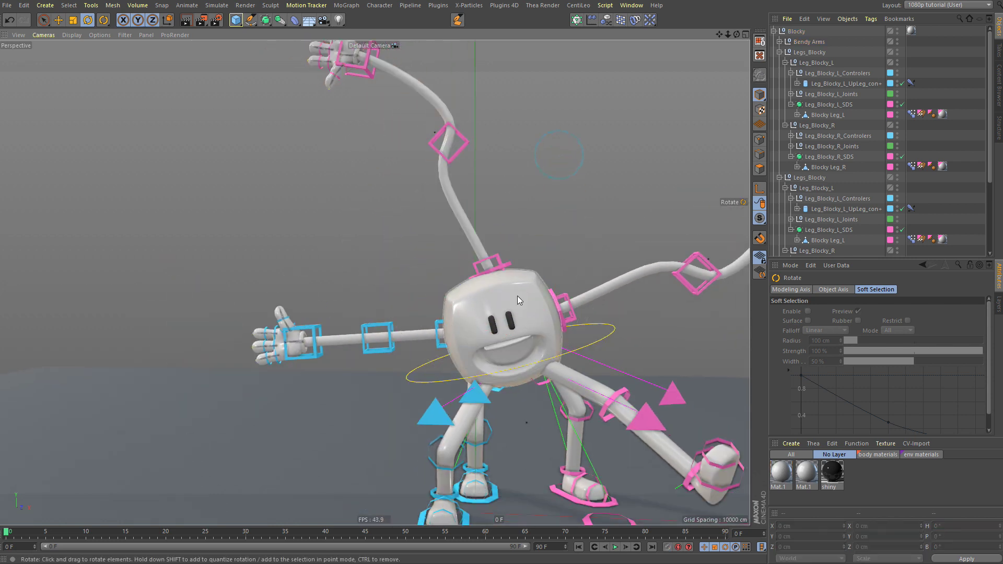
- Duplicate the top arm, rotate the copy to about H 14°, P 69°, B -13° and move it to about X -0.8, Y 6.2, Z 5.3 cm
alt+middle_drag(522, 236, 512, 281)
alt+right_drag(511, 281, 487, 309)
click(498, 303)
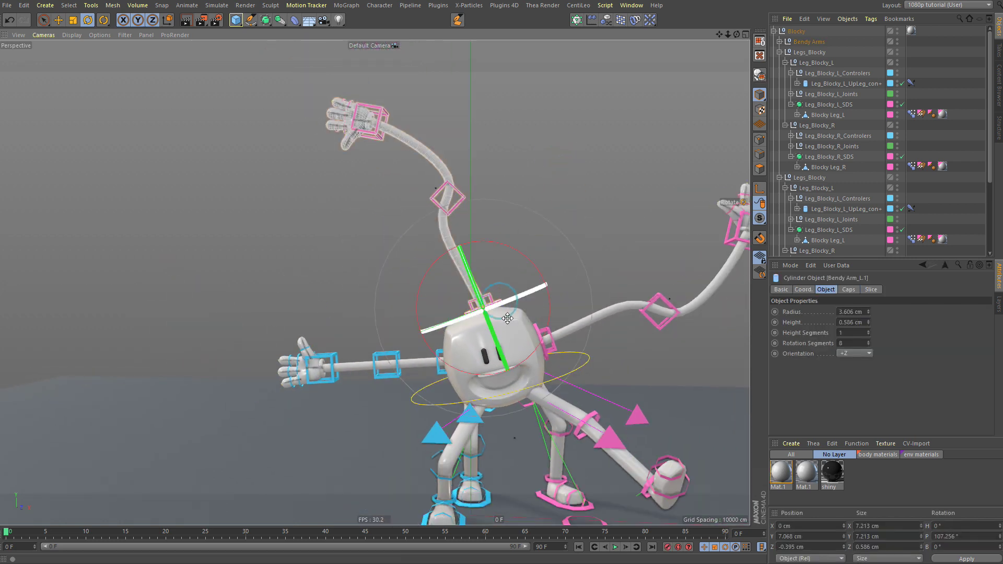
ctrl+drag(526, 161, 581, 236)
key(e)
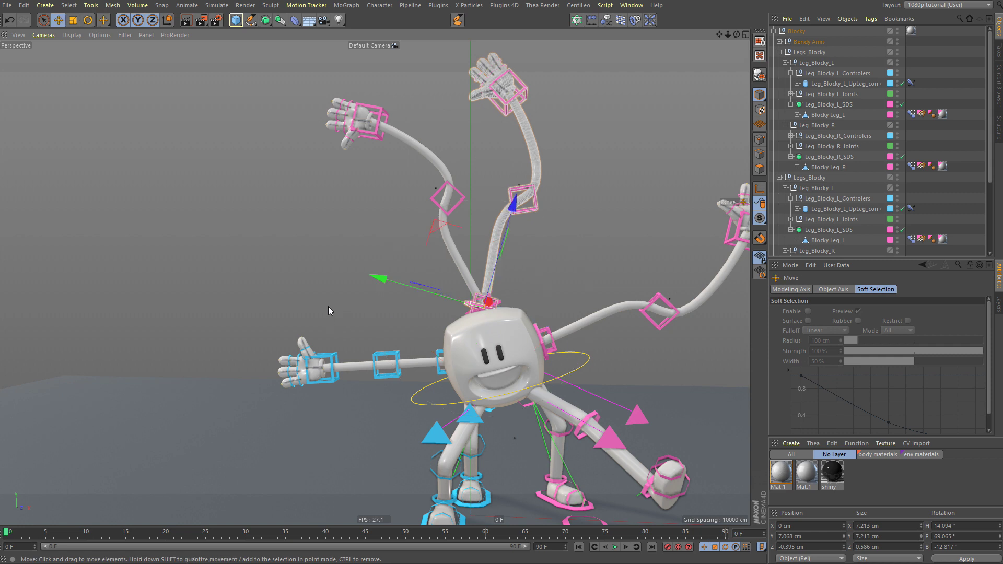
drag(328, 306, 402, 296)
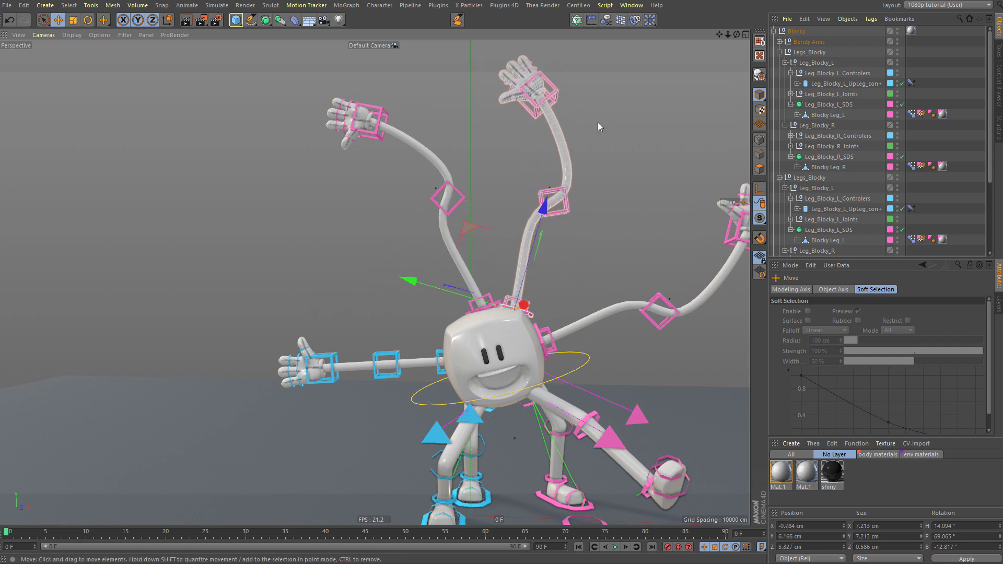
- Lower the newest arm's elbow to about X -0.5, Y -5.2, Z -2.2 cm, and lower its hand to about X 1.2, Y 2.5, Z 6.3 cm and rotate it
click(568, 205)
drag(552, 256, 562, 318)
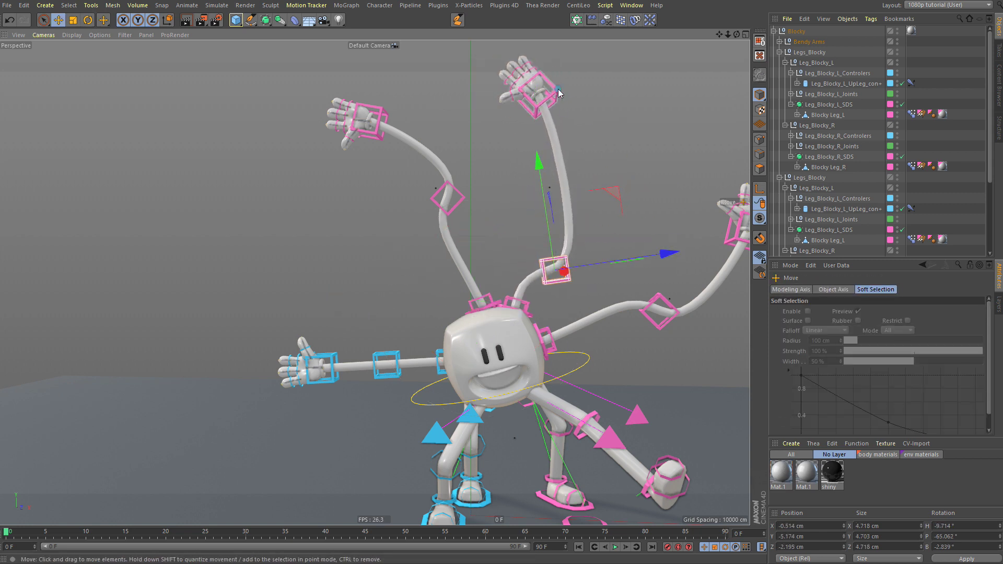
click(553, 100)
drag(585, 159, 628, 254)
key(r)
drag(613, 73, 675, 189)
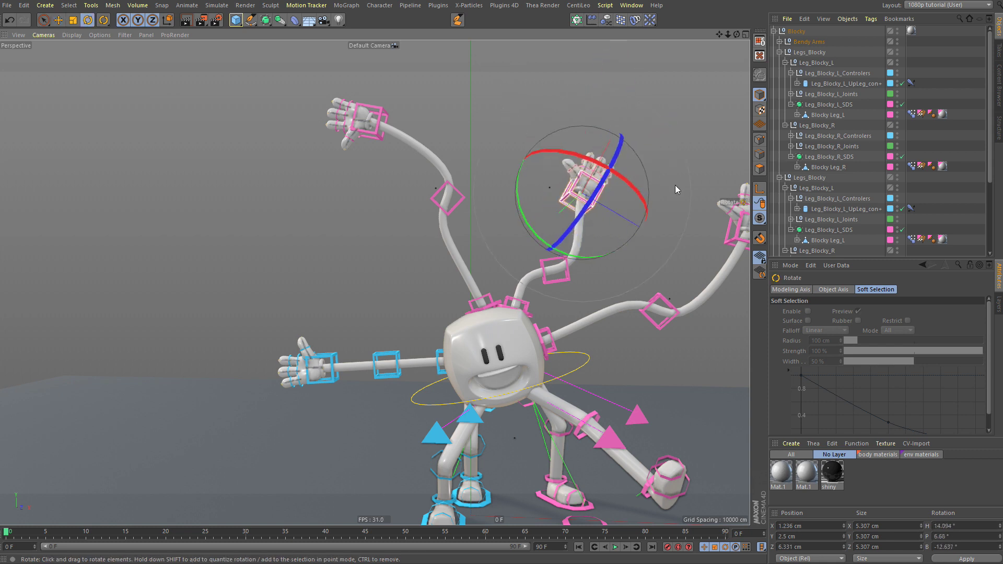
click(665, 254)
- Rotate the character's body upright with its yellow ring controller and clear the selection
alt+middle_drag(529, 281, 453, 247)
alt+drag(416, 286, 445, 277)
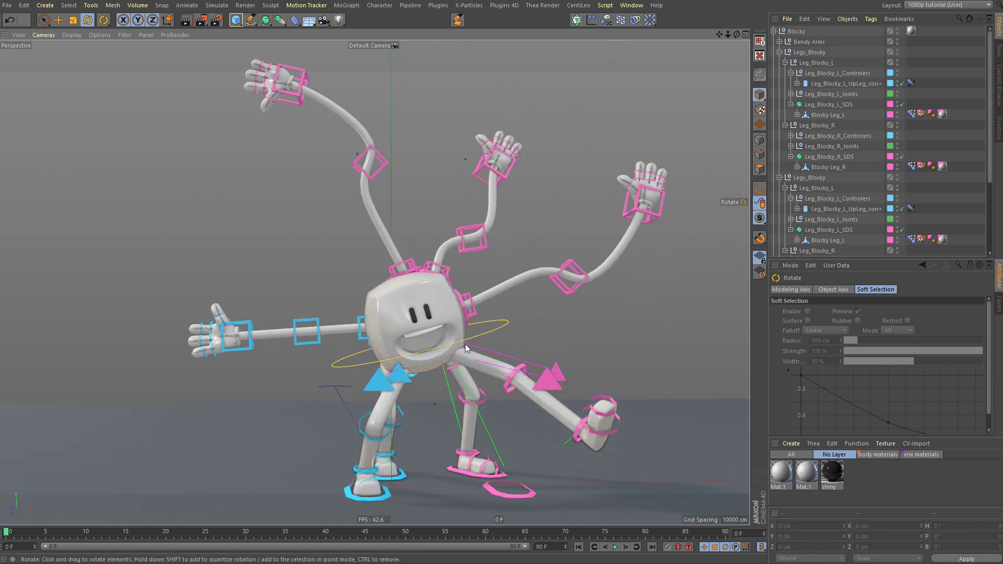
click(506, 323)
drag(507, 327, 377, 358)
click(336, 197)
alt+middle_drag(420, 308, 356, 303)
alt+drag(355, 302, 363, 329)
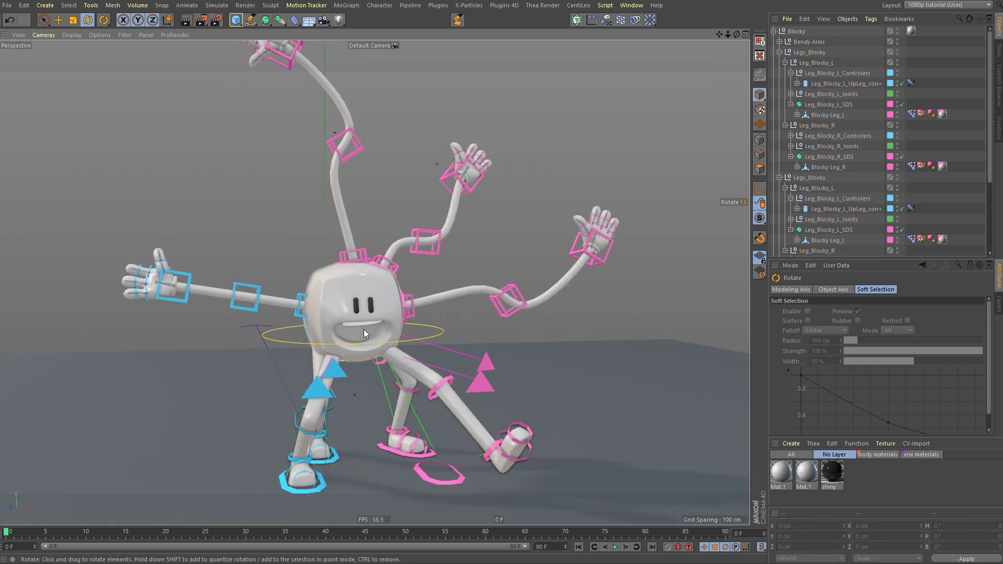
alt+middle_drag(368, 296, 385, 318)
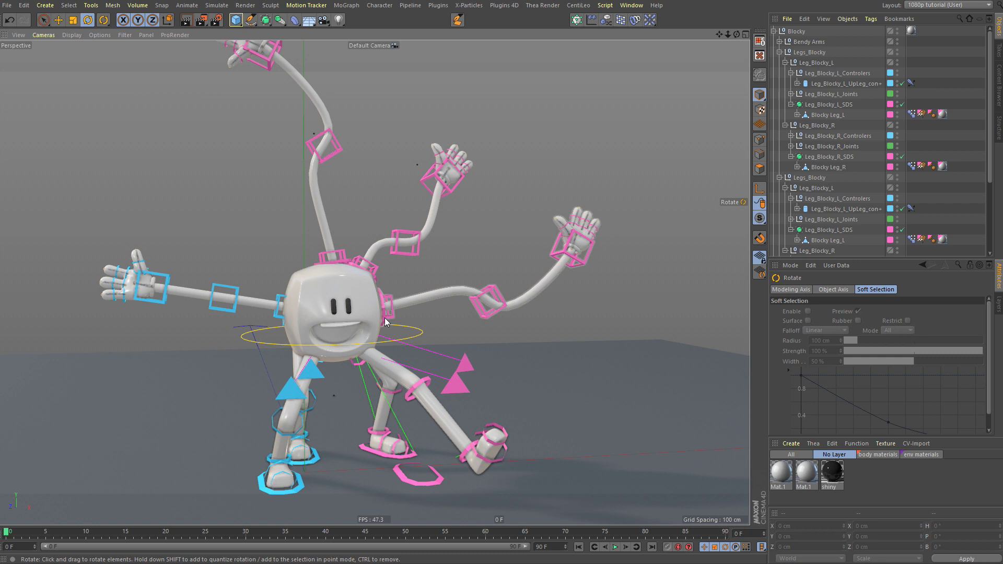
- Examine the right and left Bendy arm hands and the posed character up close
click(157, 305)
click(556, 214)
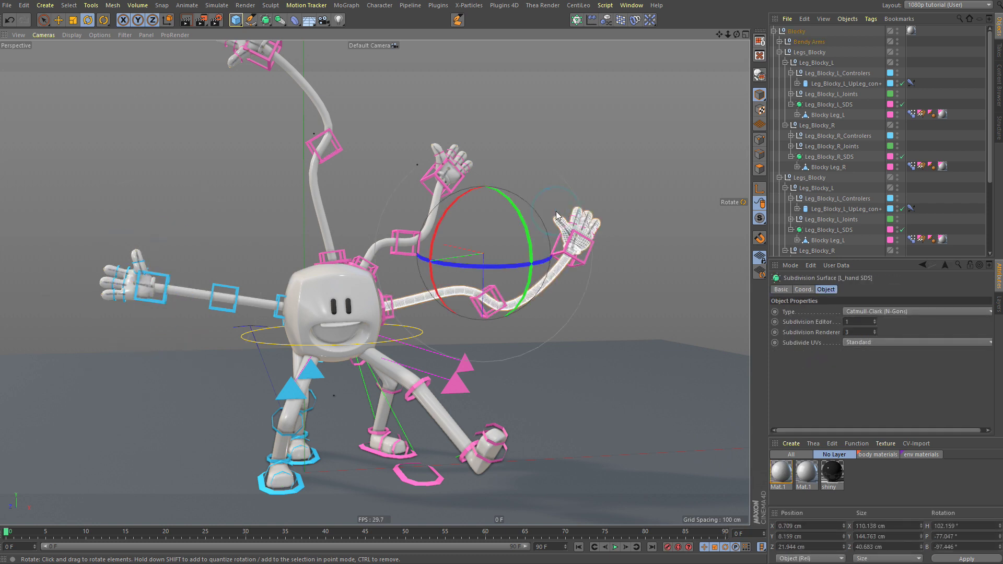
click(548, 156)
alt+drag(328, 273, 350, 292)
alt+right_drag(394, 325, 424, 323)
alt+middle_drag(358, 344, 362, 307)
alt+drag(360, 307, 355, 307)
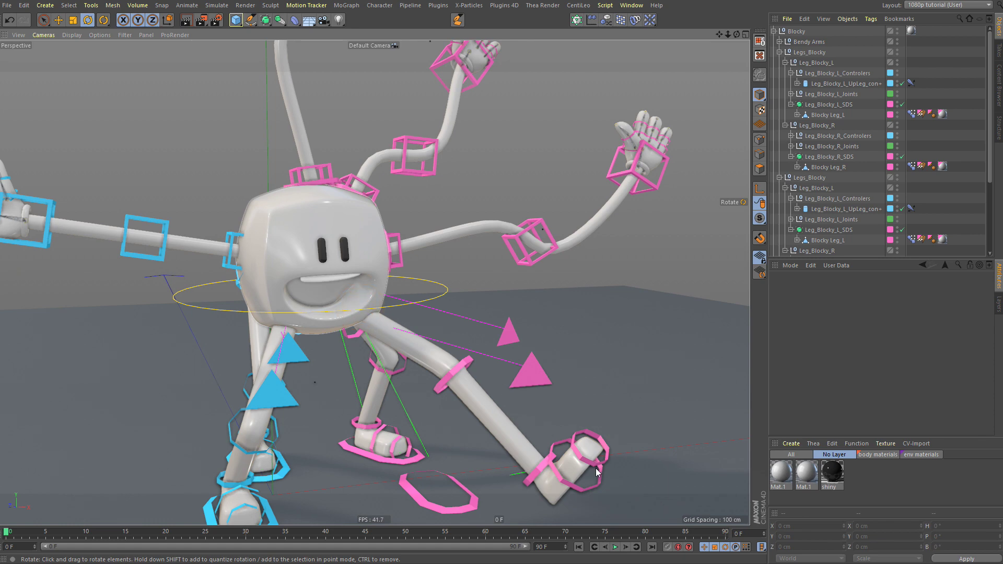